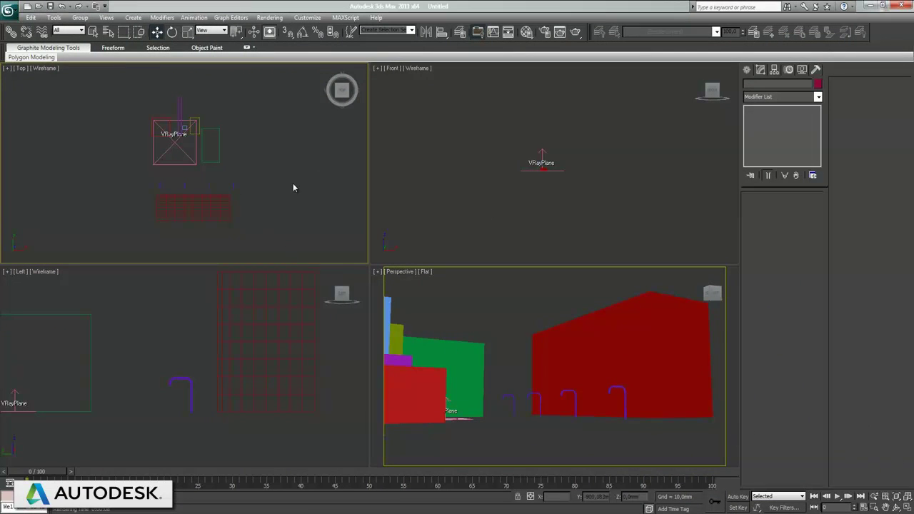
# Step: Render a quick test frame from the Perspective view, close it, and maximize the Top view
pyautogui.click(594, 322)
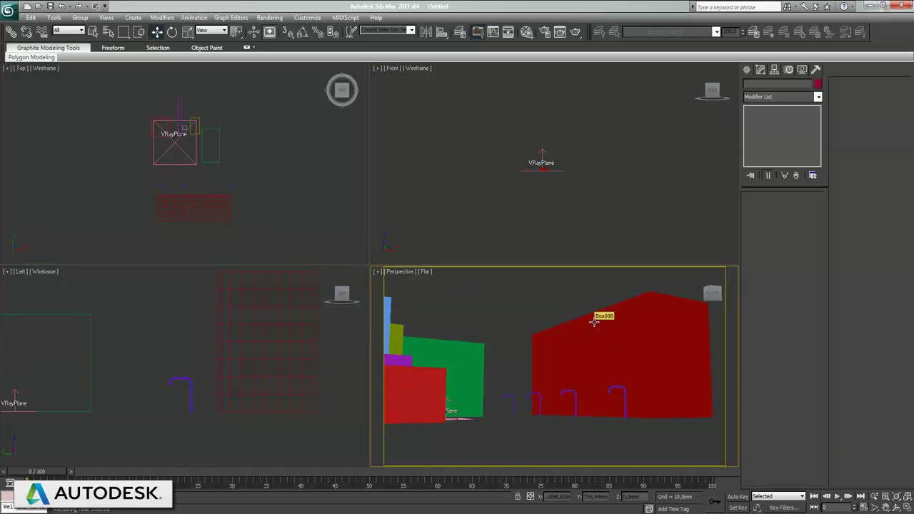
pyautogui.hotkey('shift', 'q')
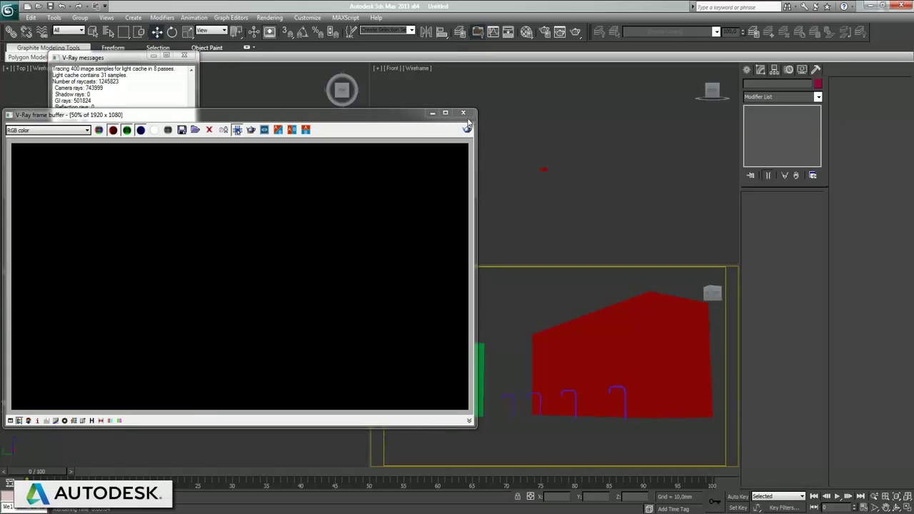
pyautogui.click(463, 113)
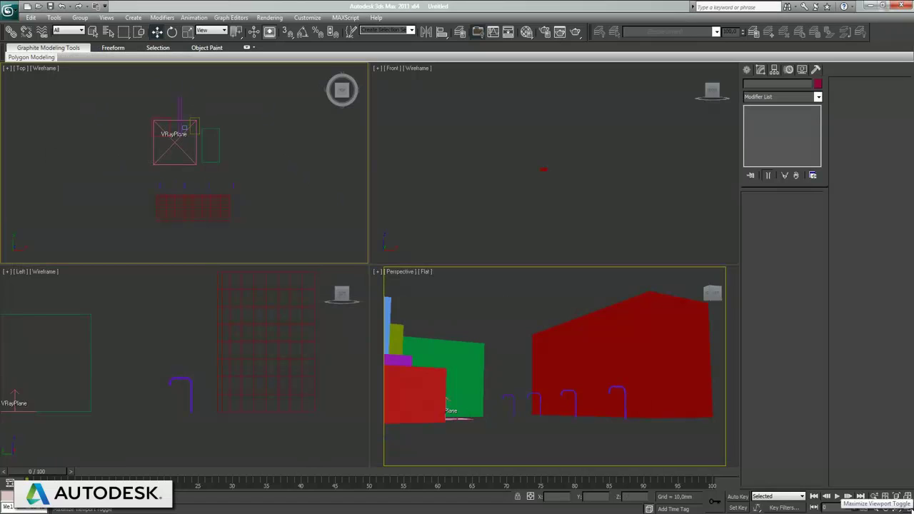
pyautogui.hotkey('alt', 'w')
# Step: Create VRaySun001 aimed from the lower right at the VRayPlane, with photon emit radius about 1855
pyautogui.click(760, 70)
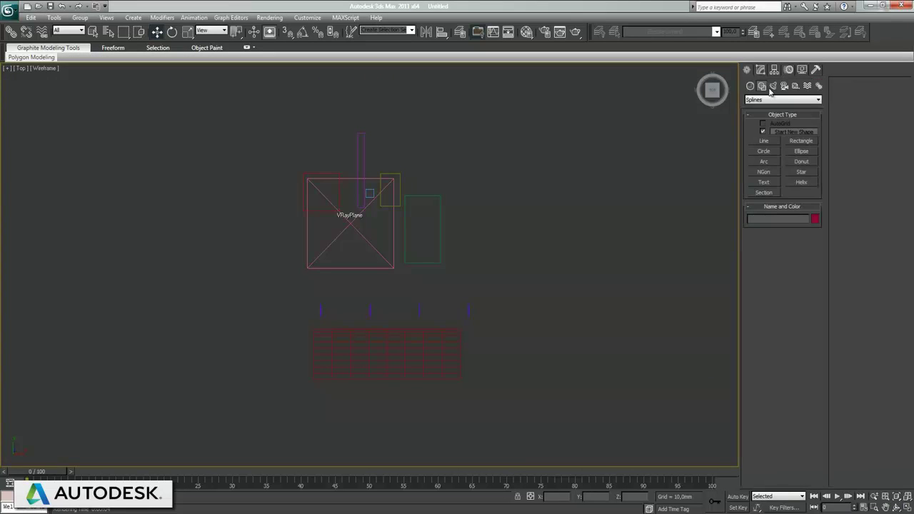
pyautogui.click(774, 86)
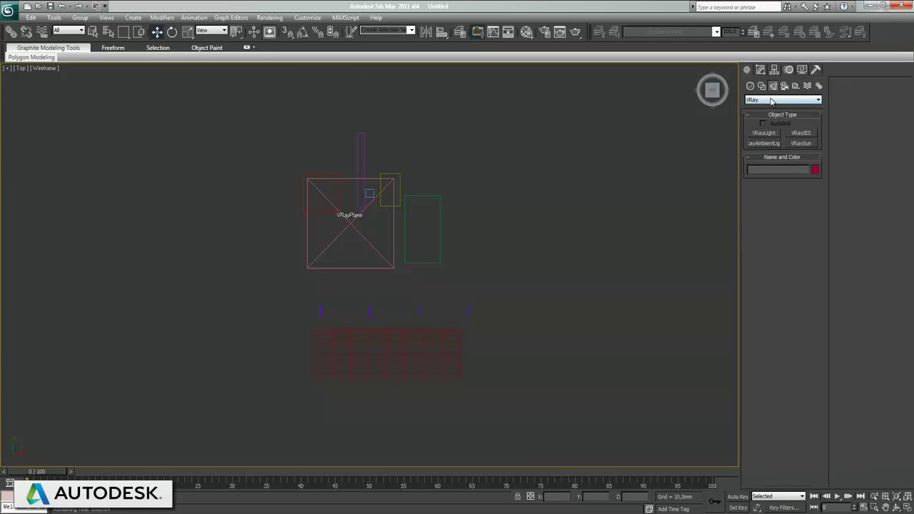
pyautogui.click(800, 144)
pyautogui.scroll(-3, 647, 332)
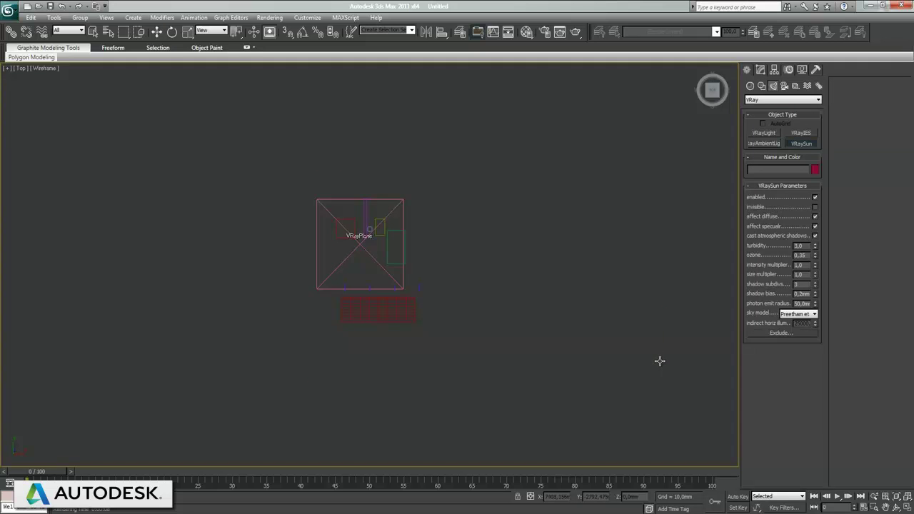
pyautogui.moveTo(660, 361)
pyautogui.mouseDown()
pyautogui.moveTo(360, 247)
pyautogui.moveTo(357, 261)
pyautogui.mouseUp()
pyautogui.click(482, 293)
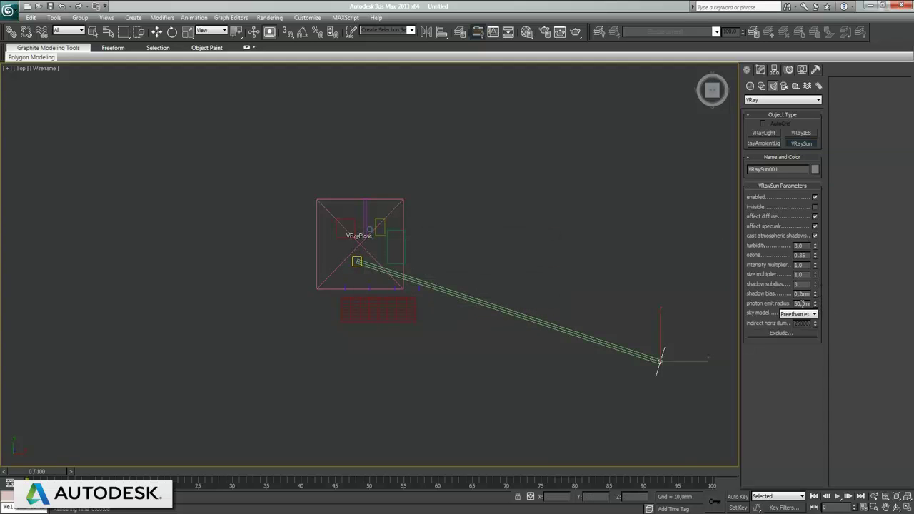
pyautogui.moveTo(815, 306); pyautogui.dragTo(814, 99)
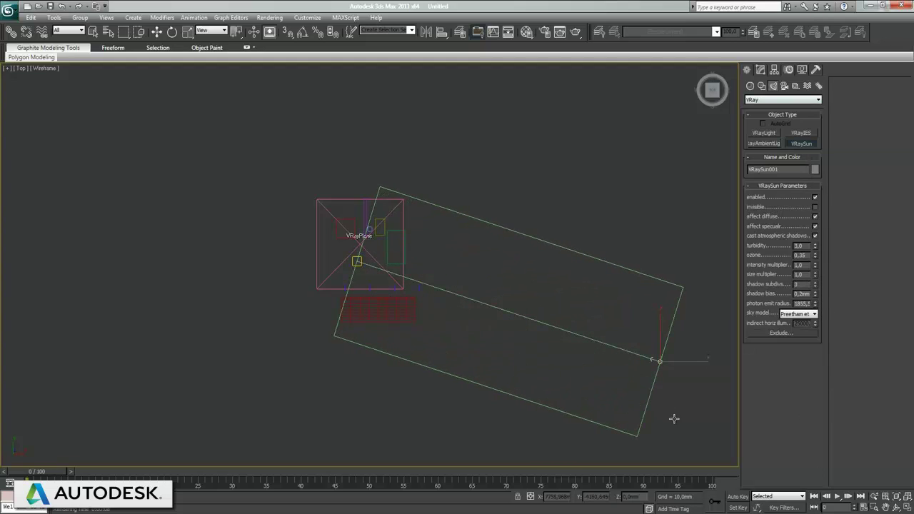
pyautogui.rightClick(701, 396)
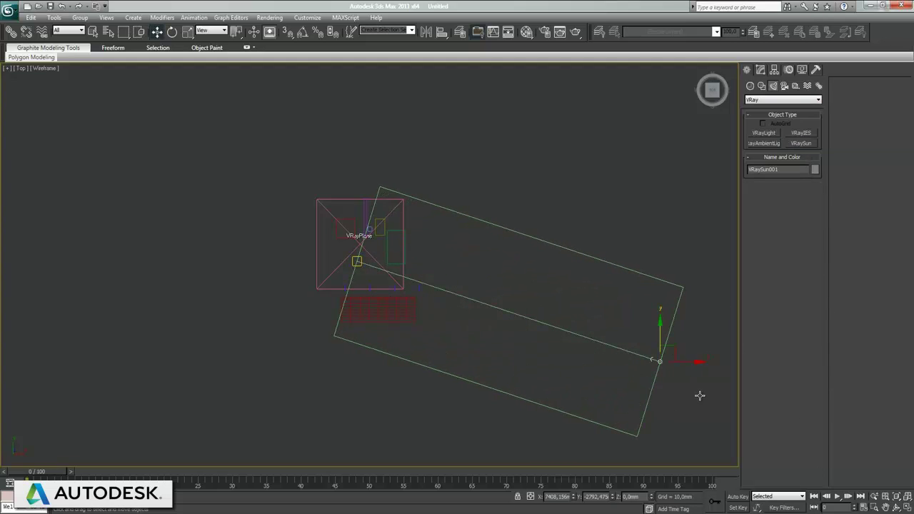
pyautogui.click(700, 396)
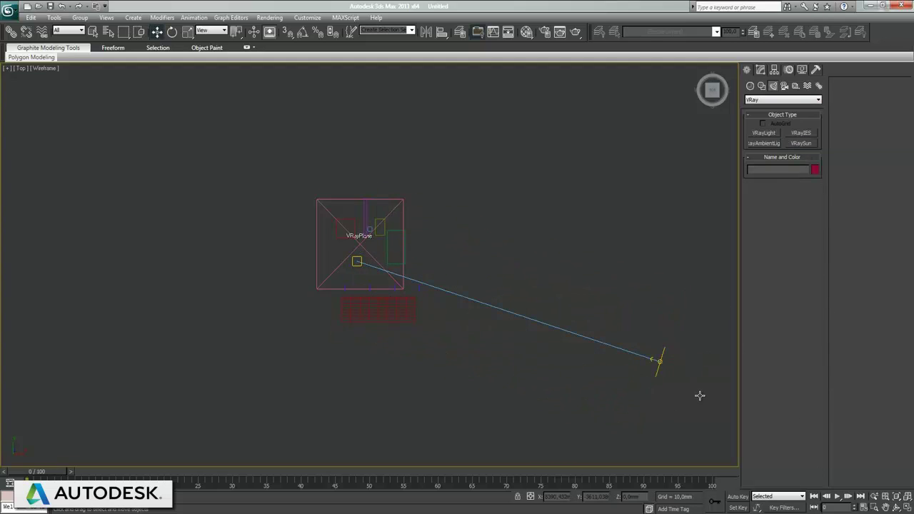
# Step: Place a VRayPhysicalCamera in the Top view aimed at the scene centre
pyautogui.click(786, 87)
pyautogui.click(801, 133)
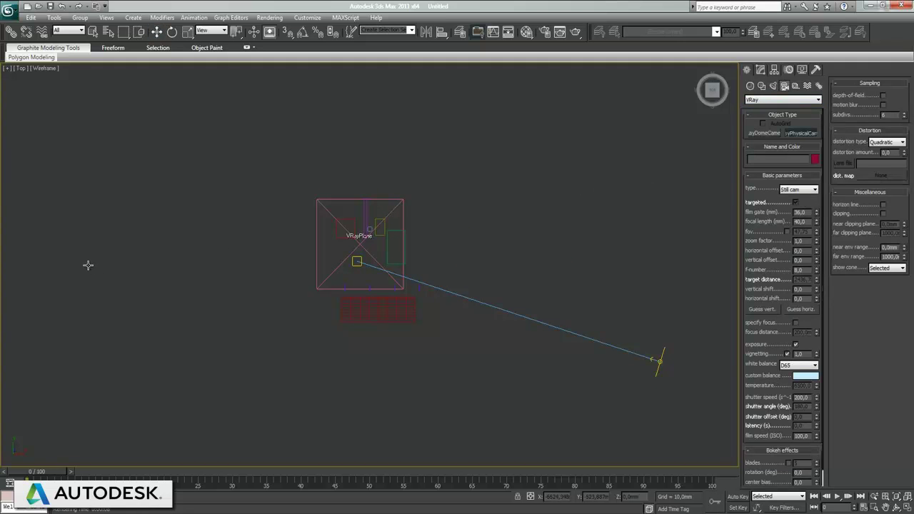
pyautogui.moveTo(114, 202); pyautogui.dragTo(336, 260)
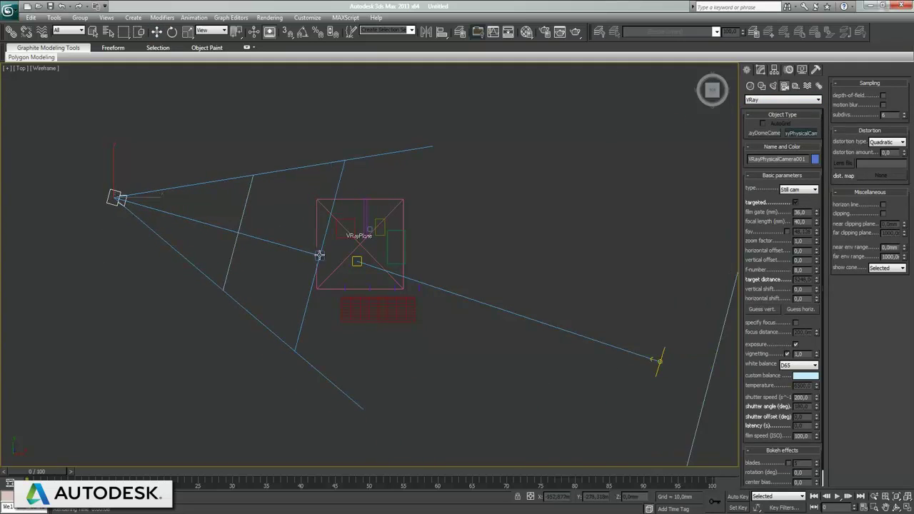
pyautogui.rightClick(423, 323)
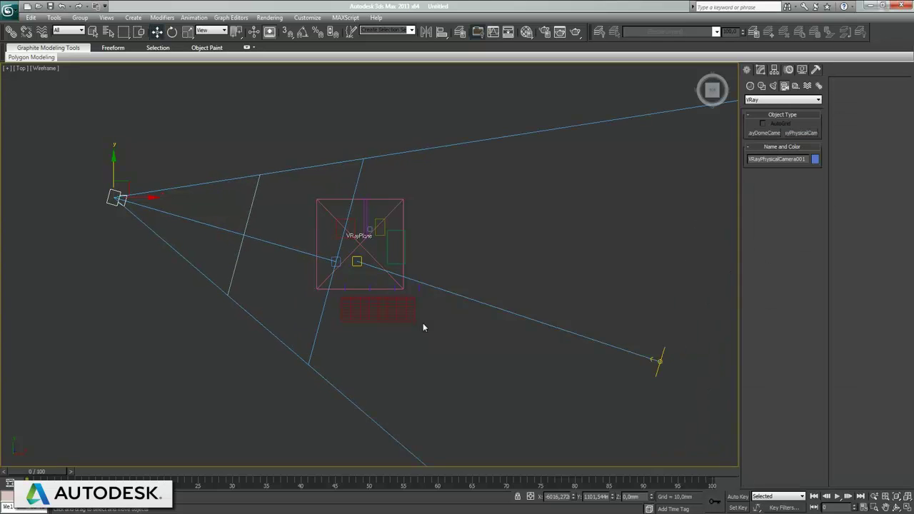
pyautogui.click(522, 383)
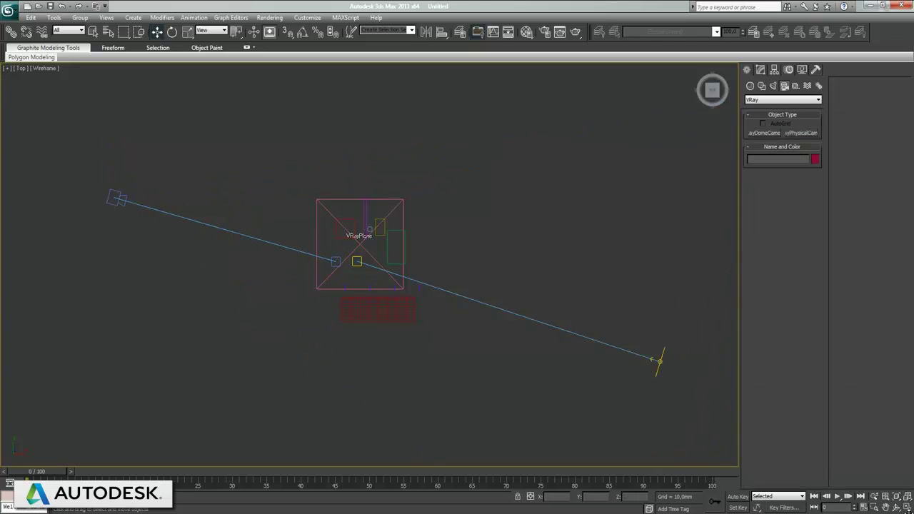
# Step: Look through VRayPhysicalCamera001 and dolly and orbit it to frame the street
pyautogui.click(908, 506)
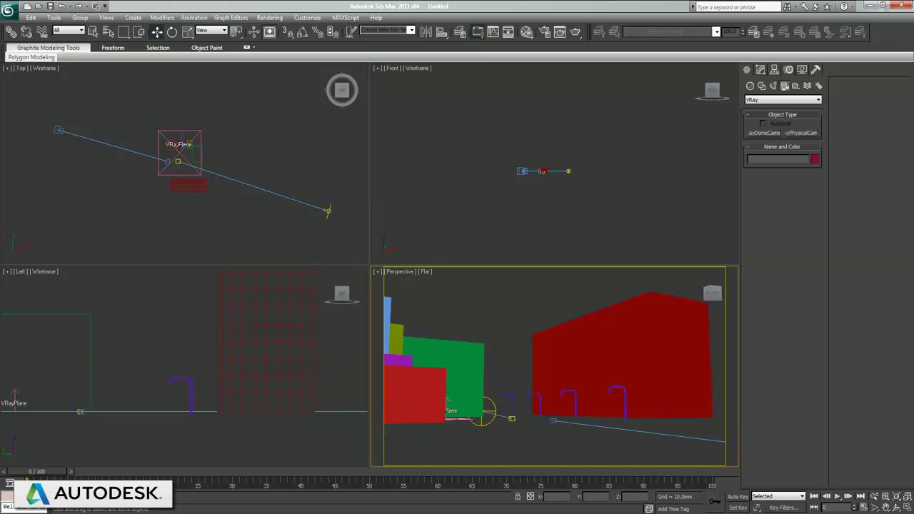
pyautogui.click(908, 507)
pyautogui.press('c')
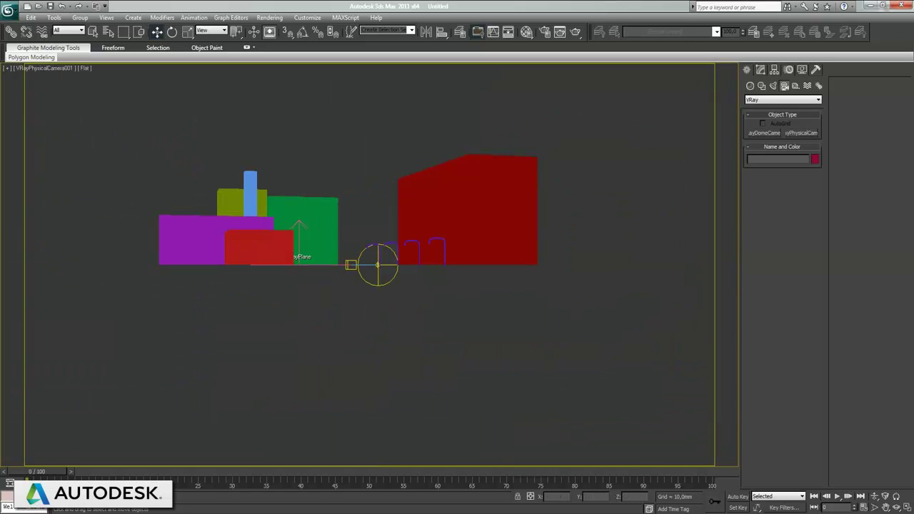
pyautogui.click(875, 497)
pyautogui.moveTo(310, 300); pyautogui.dragTo(327, 307)
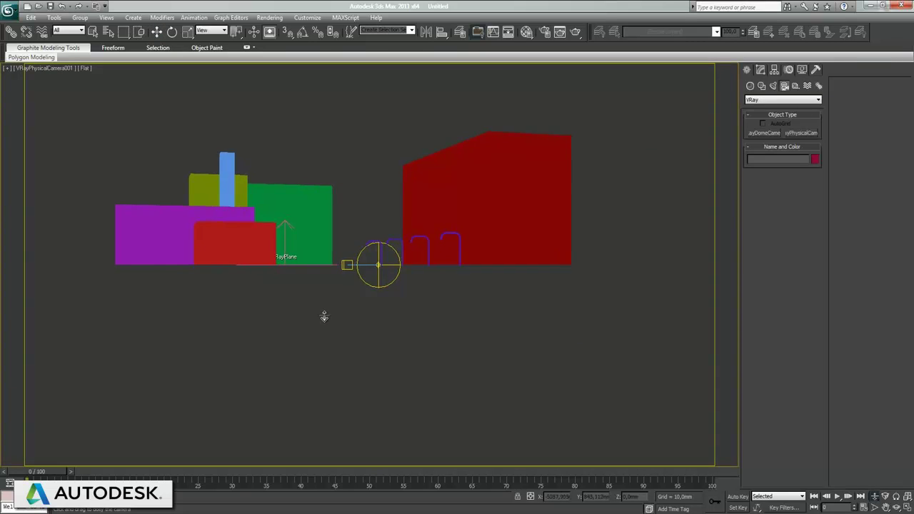
pyautogui.moveTo(325, 257); pyautogui.dragTo(335, 235)
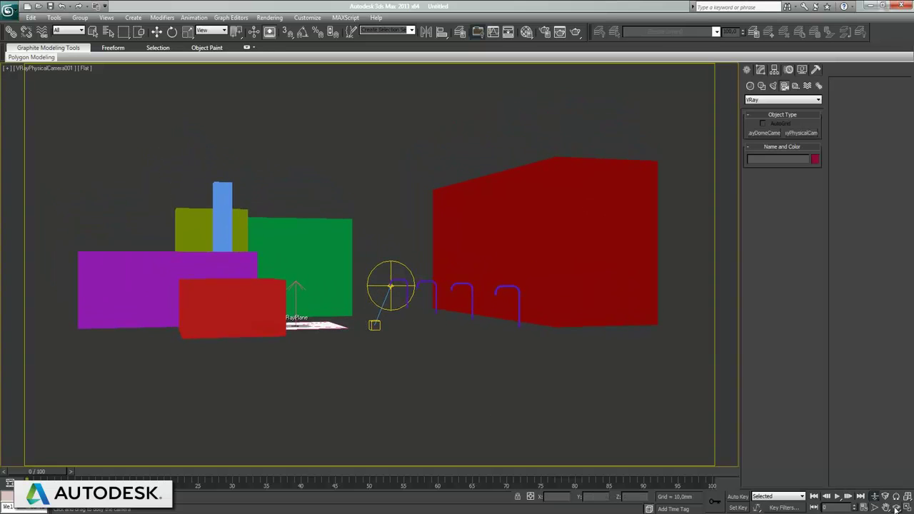
pyautogui.moveTo(369, 298); pyautogui.dragTo(360, 347)
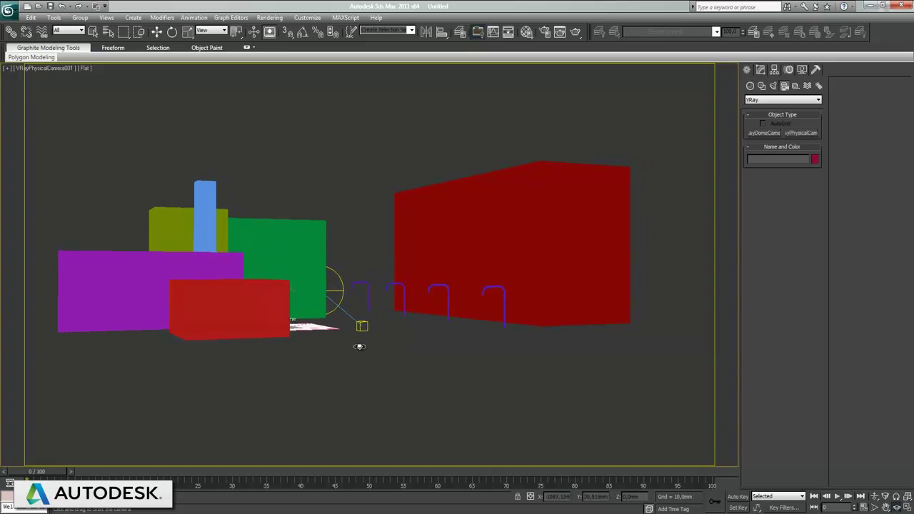
pyautogui.moveTo(406, 319); pyautogui.dragTo(411, 327)
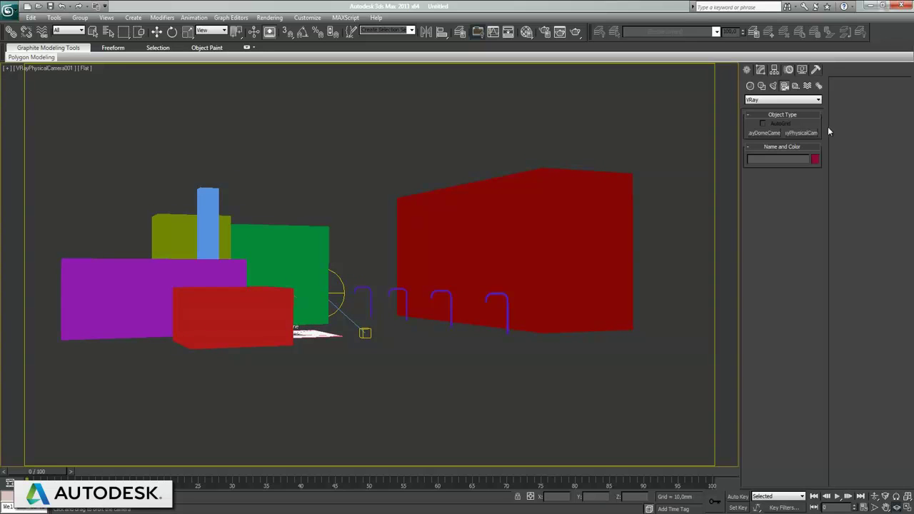
# Step: Render a test image through the camera and close the frame buffer and messages windows
pyautogui.hotkey('shift', 'q')
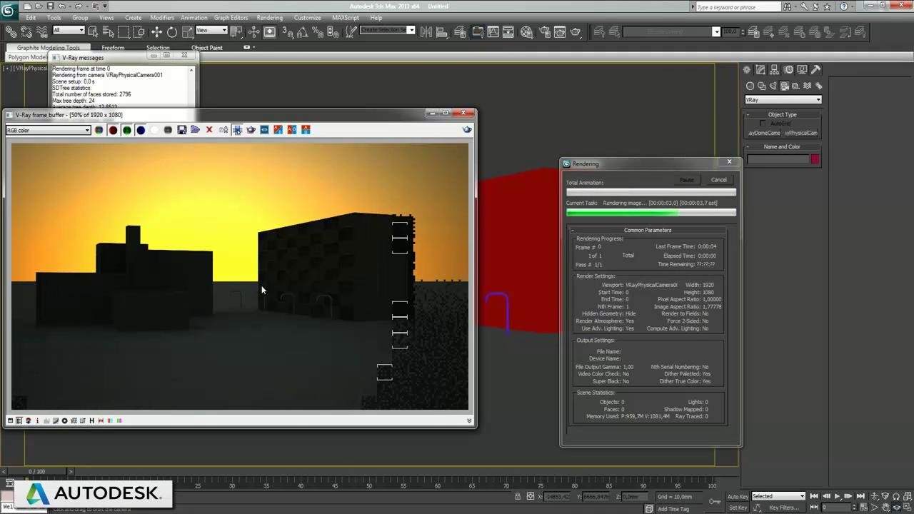
pyautogui.click(463, 113)
pyautogui.click(184, 55)
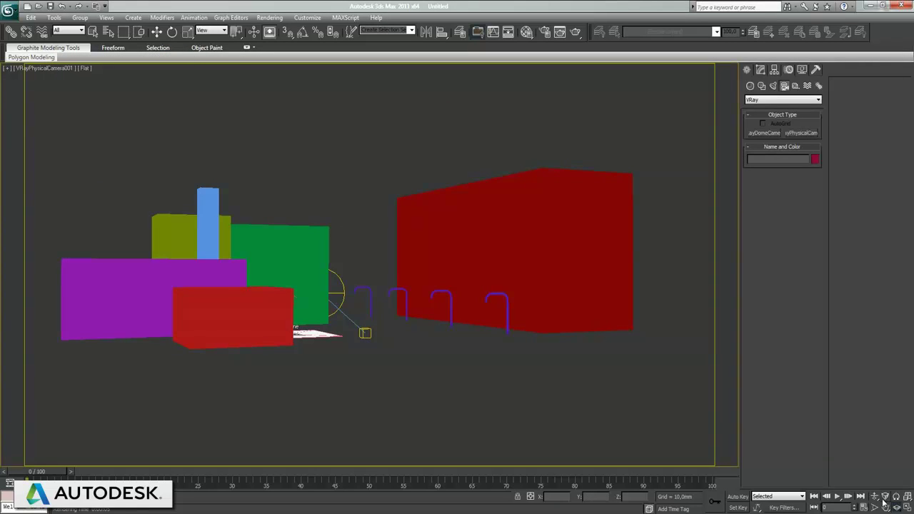
# Step: Reframe the camera view, select VRayPhysicalCamera001, and lower its film gate to 33.84
pyautogui.moveTo(484, 399)
pyautogui.mouseDown()
pyautogui.moveTo(490, 384)
pyautogui.moveTo(479, 365)
pyautogui.moveTo(467, 400)
pyautogui.mouseUp()
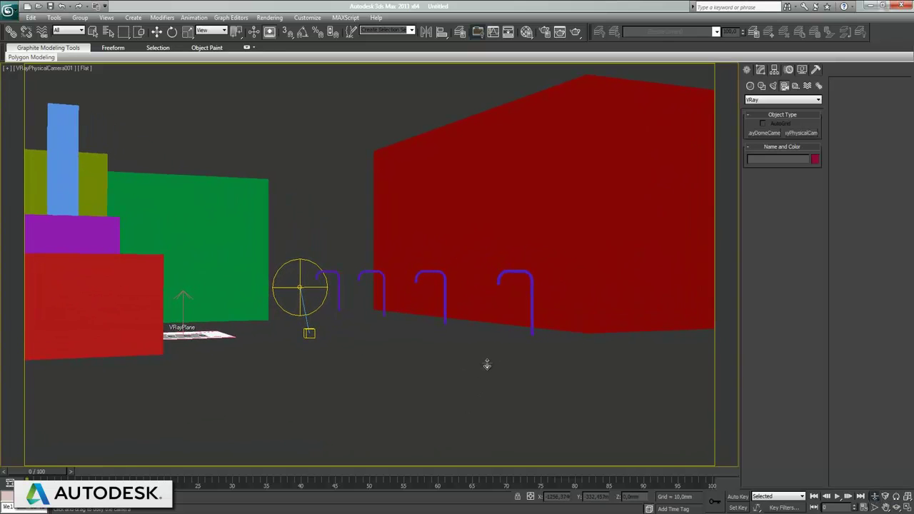
pyautogui.moveTo(487, 365); pyautogui.dragTo(491, 364)
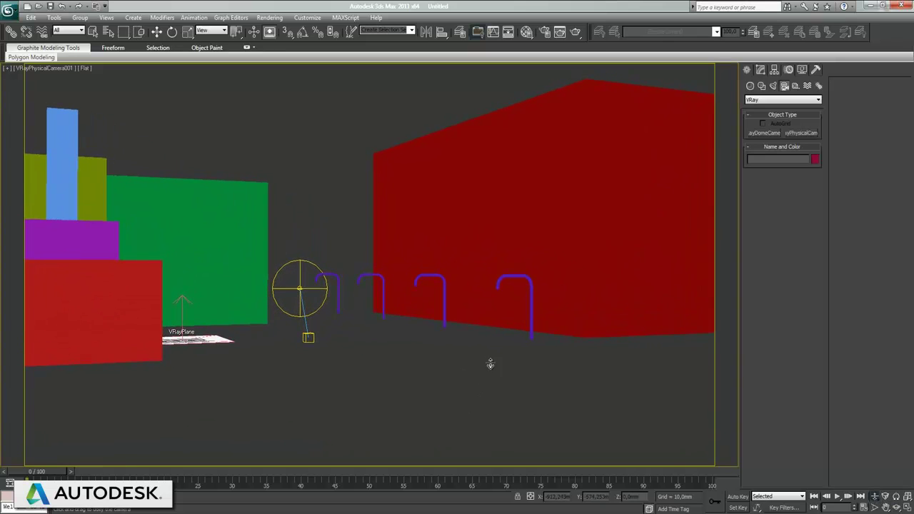
pyautogui.click(108, 32)
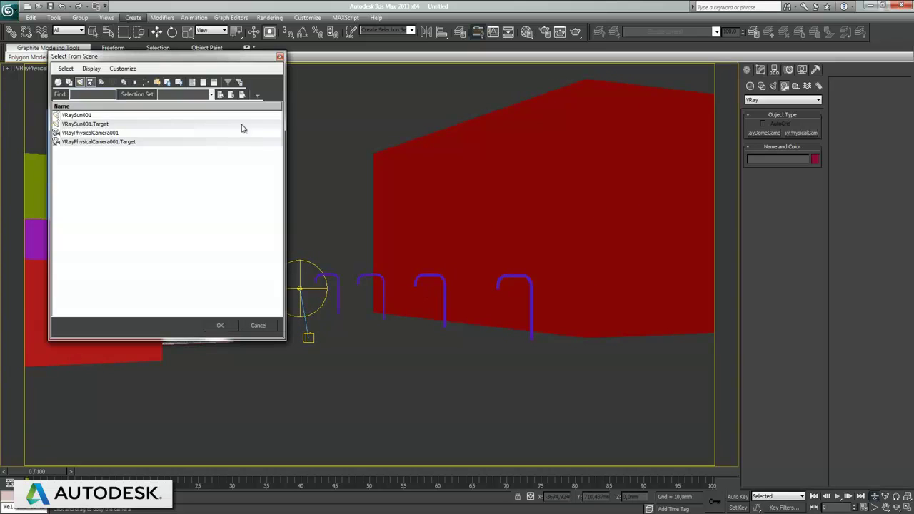
pyautogui.doubleClick(100, 134)
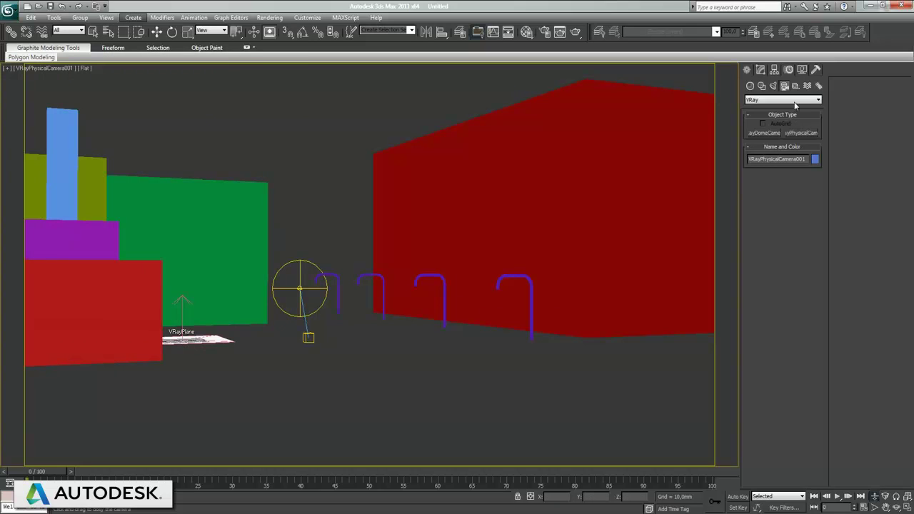
pyautogui.click(759, 70)
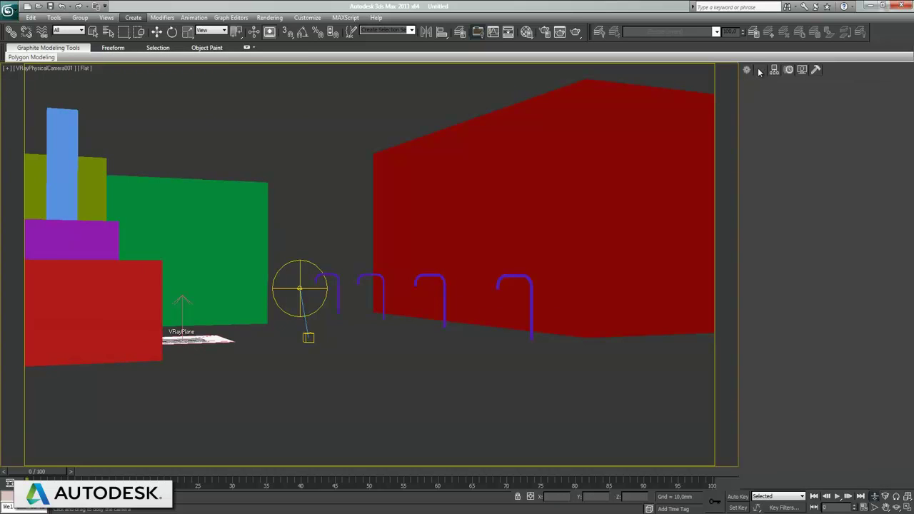
pyautogui.click(886, 498)
pyautogui.moveTo(438, 378)
pyautogui.mouseDown()
pyautogui.moveTo(447, 184)
pyautogui.moveTo(464, 264)
pyautogui.mouseUp()
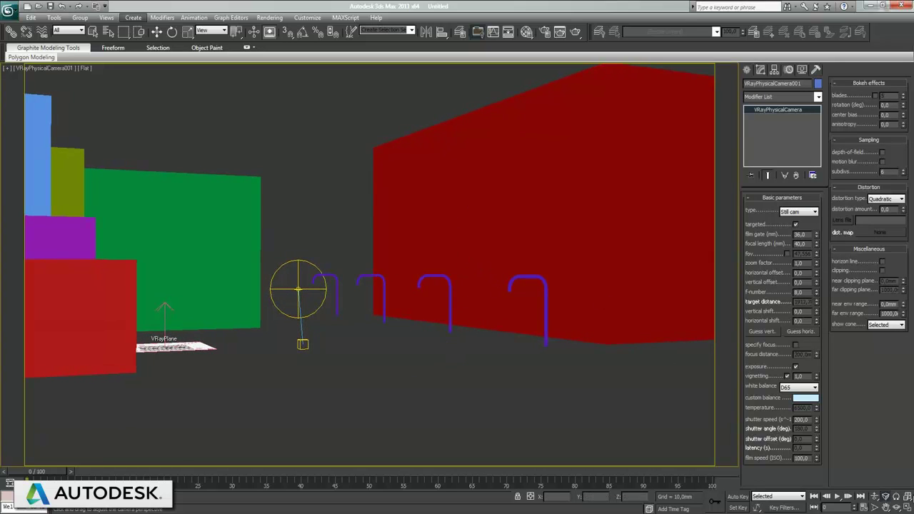
pyautogui.moveTo(816, 240); pyautogui.dragTo(819, 270)
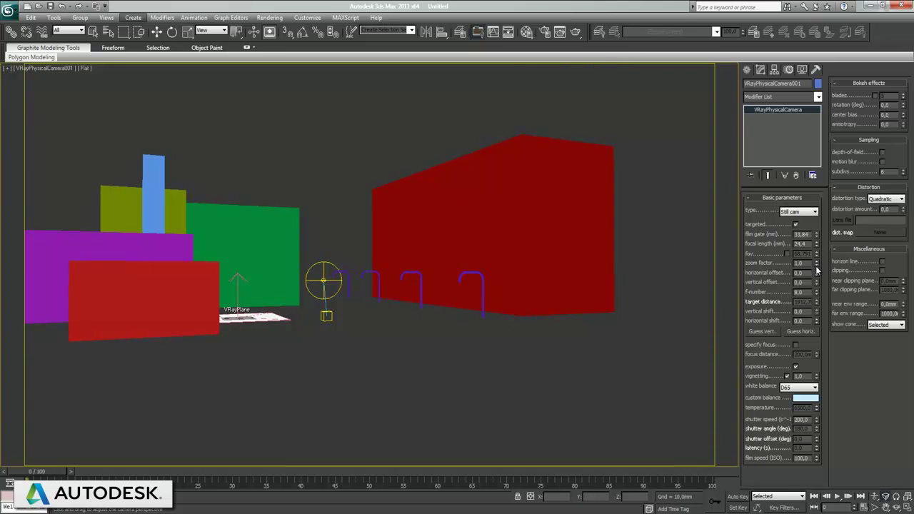
# Step: Dolly the camera forward into the street, render, and close the result
pyautogui.click(886, 506)
pyautogui.moveTo(467, 418); pyautogui.dragTo(479, 343)
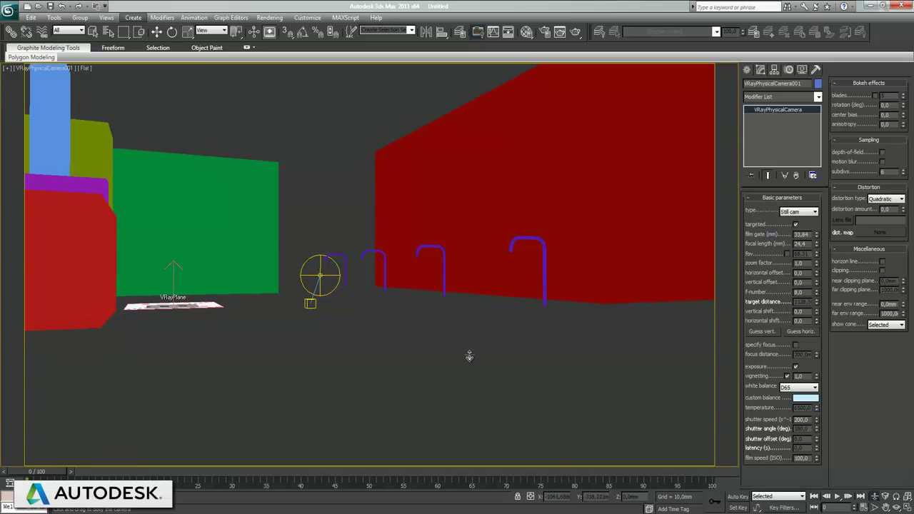
pyautogui.hotkey('shift', 'q')
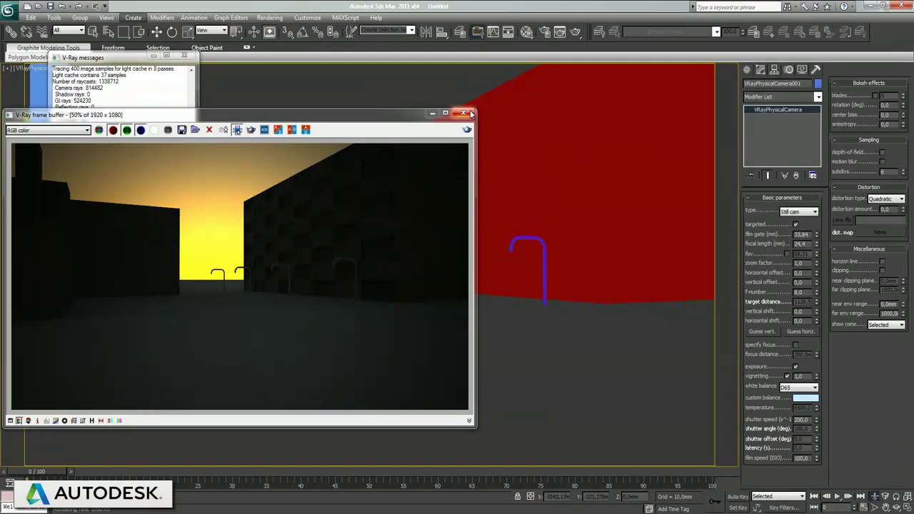
pyautogui.click(463, 113)
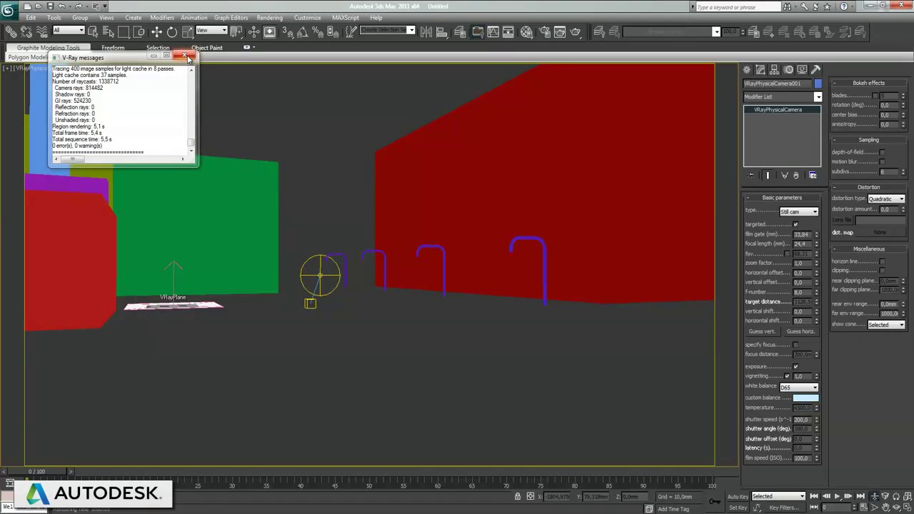
pyautogui.click(239, 98)
# Step: Select VRaySun001 and render the camera view with the sunset lighting
pyautogui.click(107, 32)
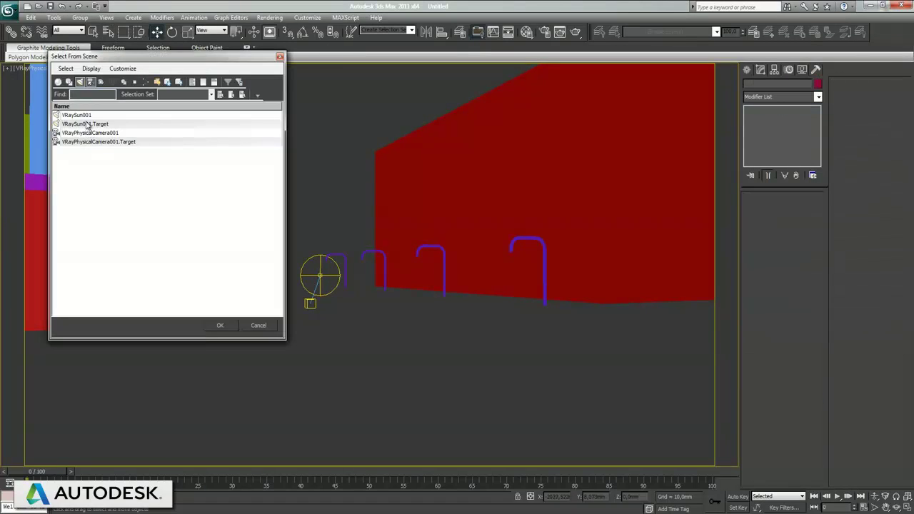
pyautogui.doubleClick(80, 115)
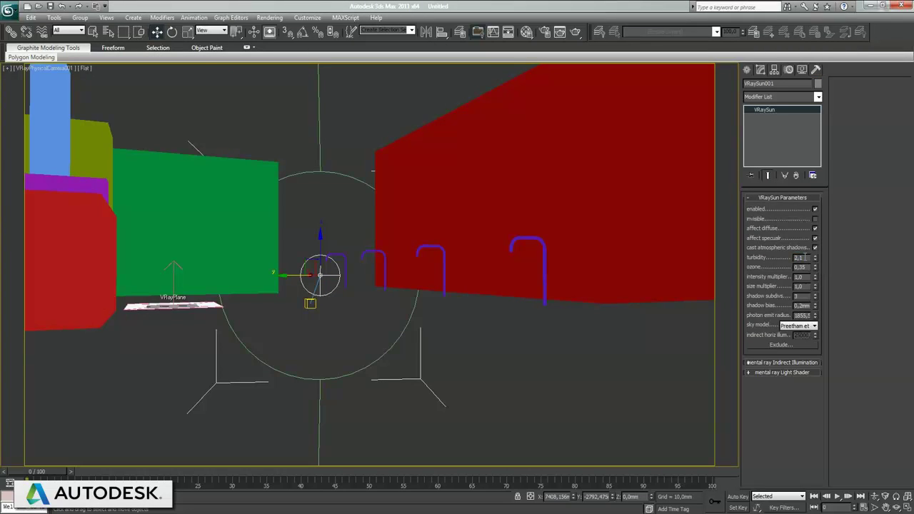
pyautogui.hotkey('shift', 'q')
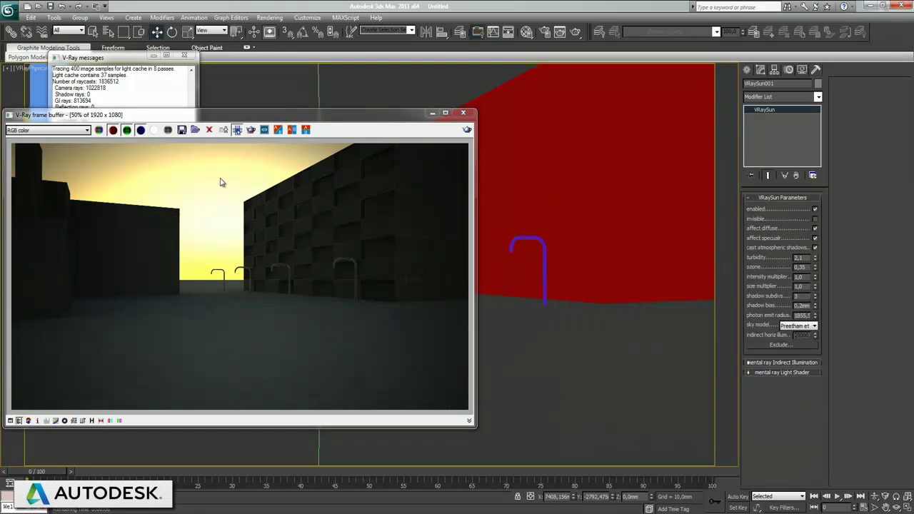
# Step: Close the render windows and raise the sun high above the street
pyautogui.moveTo(220, 118); pyautogui.dragTo(291, 118)
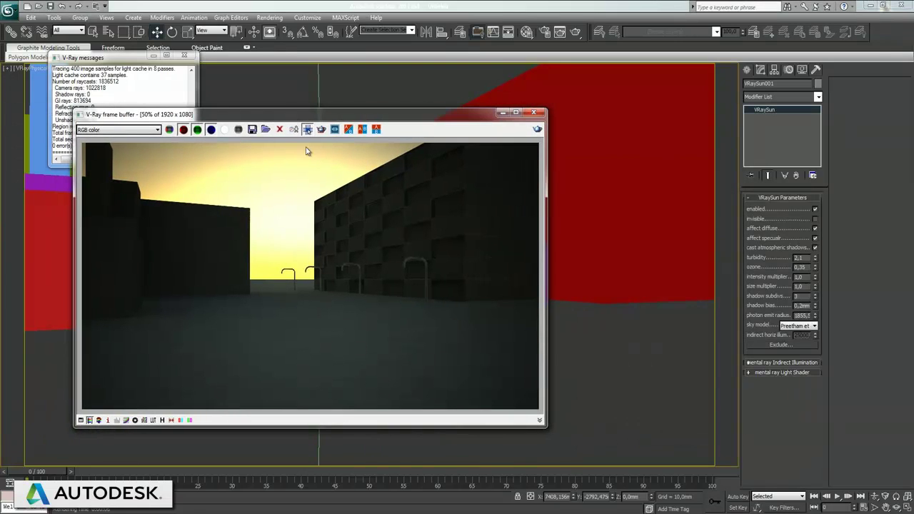
pyautogui.click(533, 112)
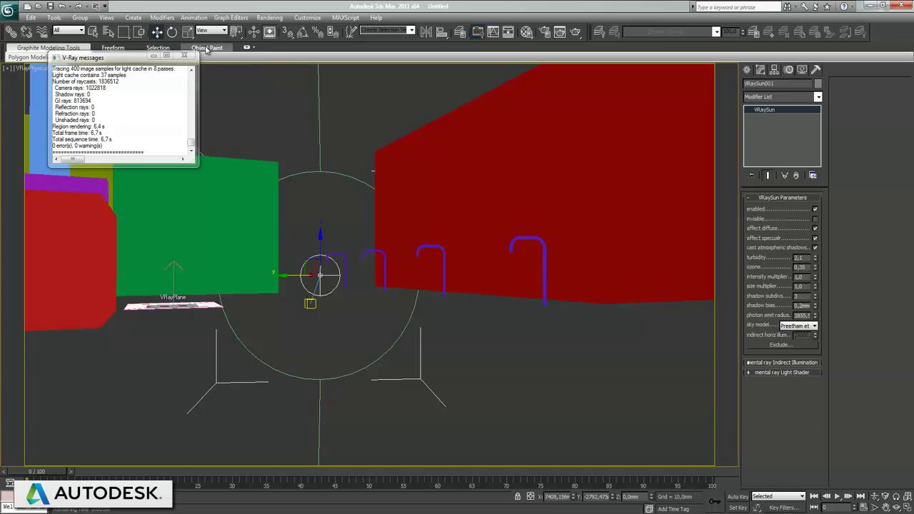
pyautogui.click(184, 55)
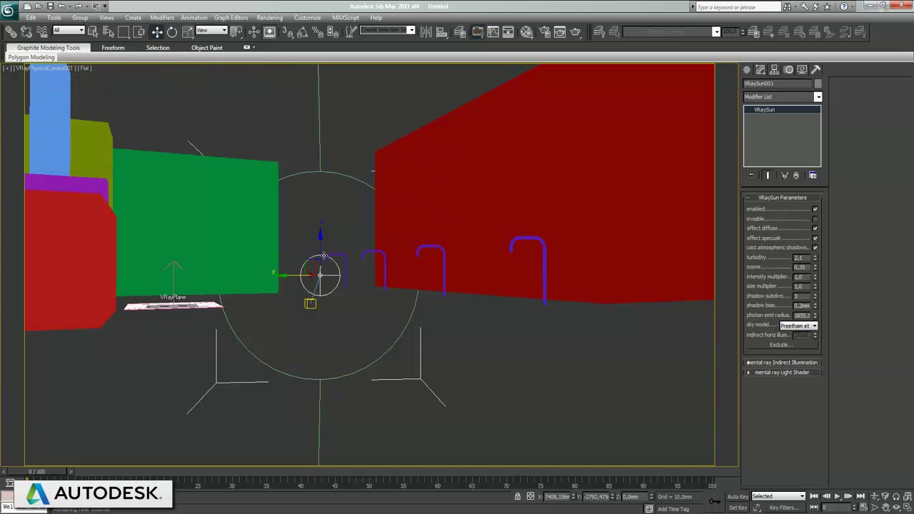
pyautogui.moveTo(321, 250); pyautogui.dragTo(323, 84)
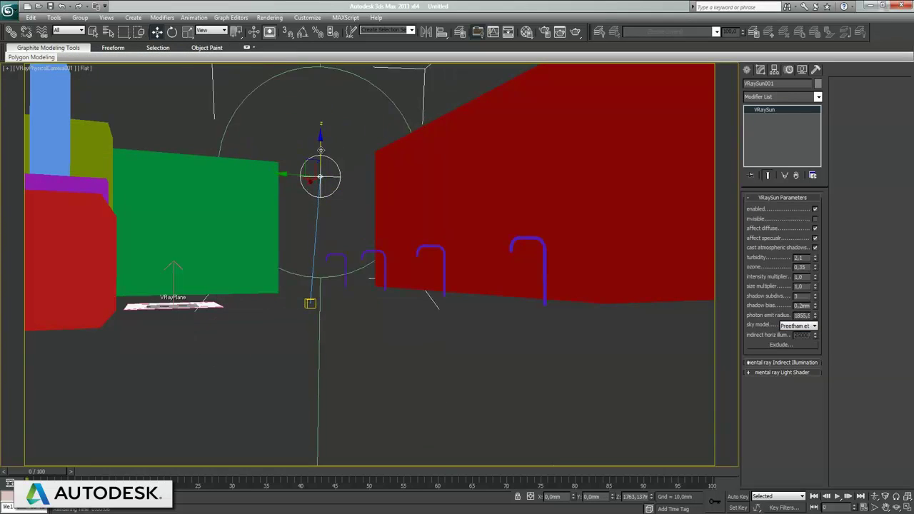
# Step: Render with the raised sun, then re-render with turbidity lowered to 2.0
pyautogui.hotkey('shift', 'q')
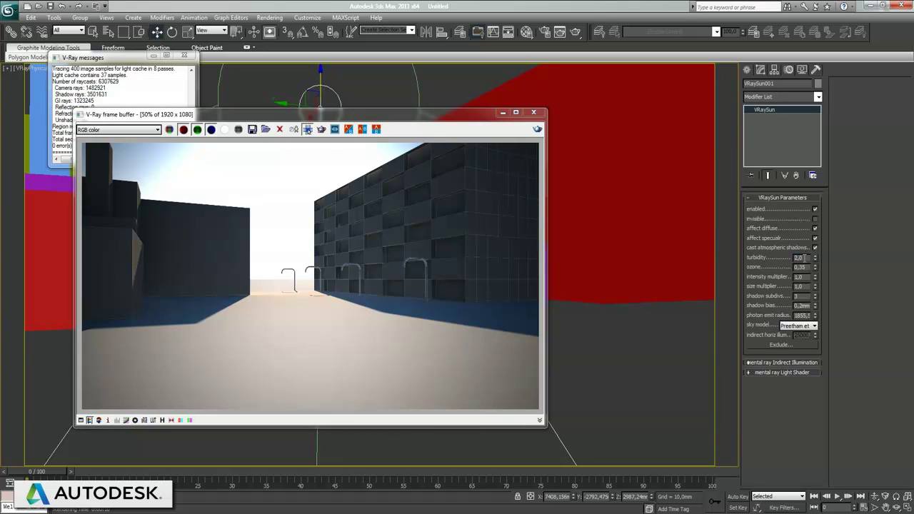
pyautogui.hotkey('shift', 'q')
pyautogui.write('3')
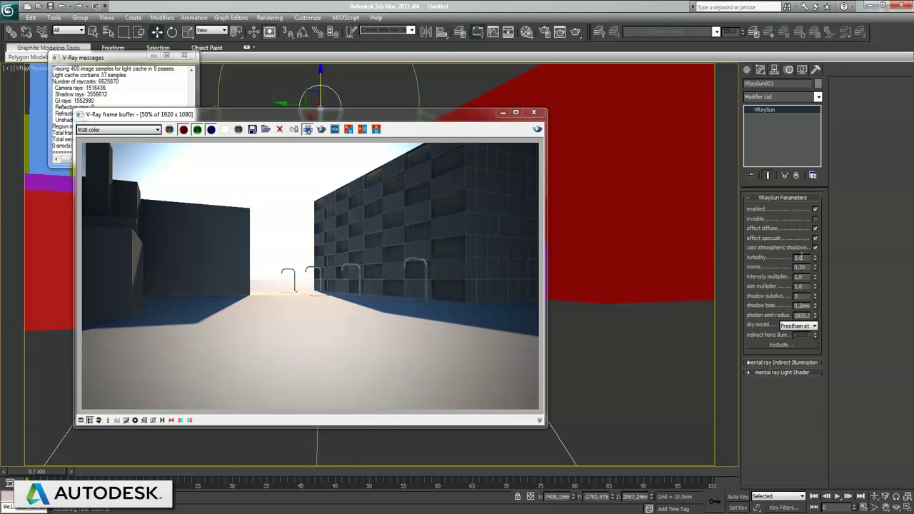
# Step: Re-render with sun turbidity 3.0, then 5.0, and close the frame buffer
pyautogui.hotkey('shift', 'q')
pyautogui.write('5')
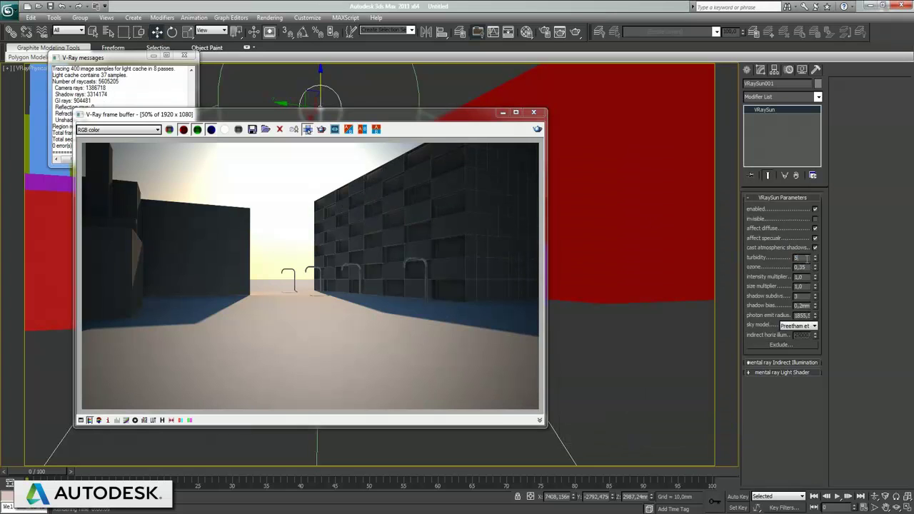
pyautogui.hotkey('shift', 'q')
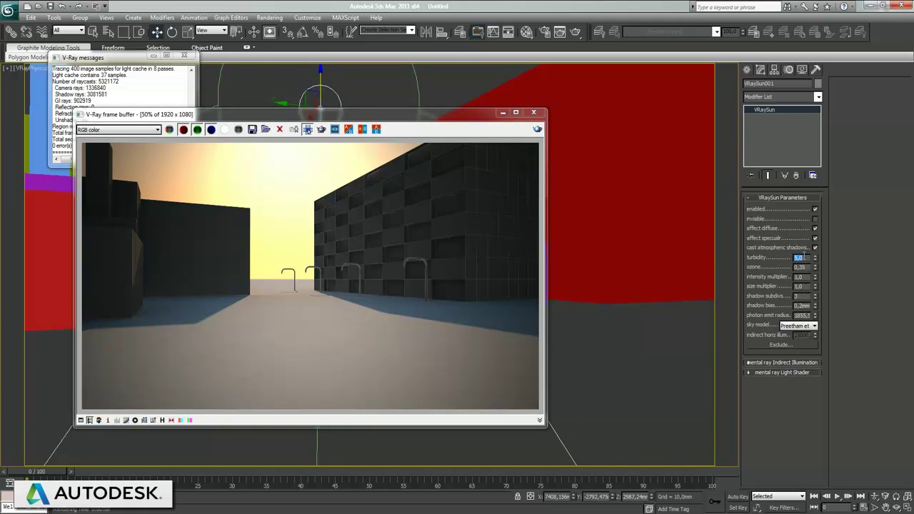
pyautogui.click(541, 112)
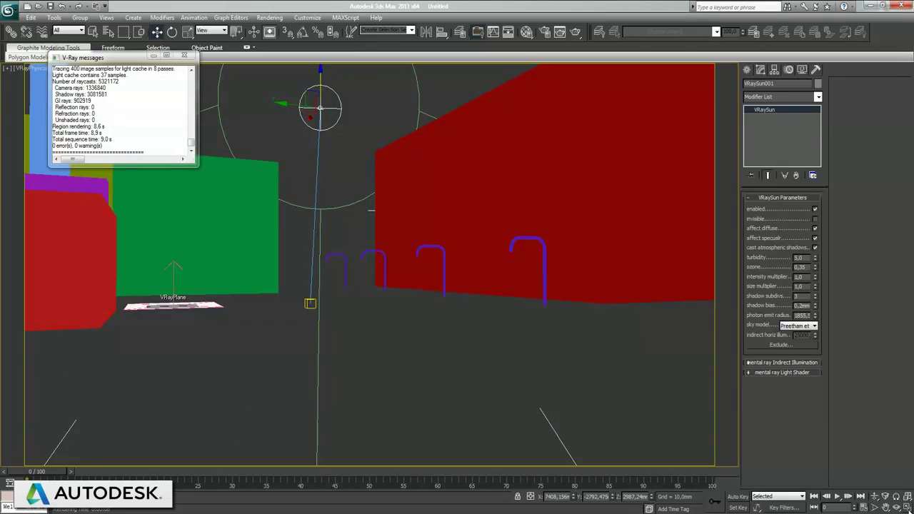
# Step: Show four viewports, lift the sun in the Front view, and render the camera view
pyautogui.click(907, 507)
pyautogui.rightClick(608, 169)
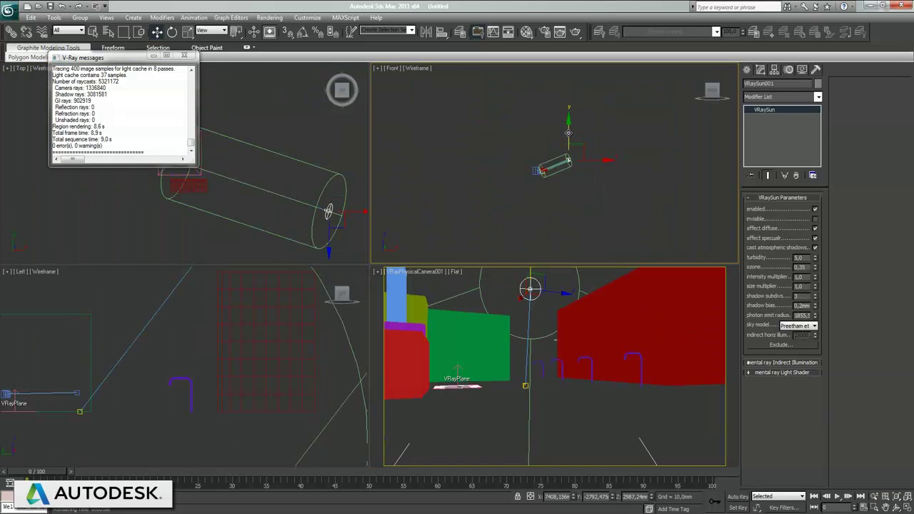
pyautogui.moveTo(568, 132); pyautogui.dragTo(569, 88)
pyautogui.rightClick(568, 336)
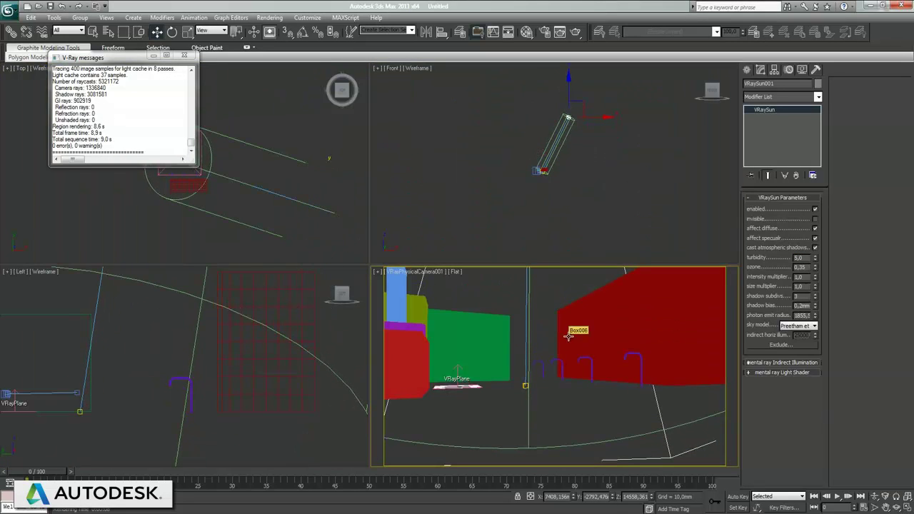
pyautogui.hotkey('shift', 'q')
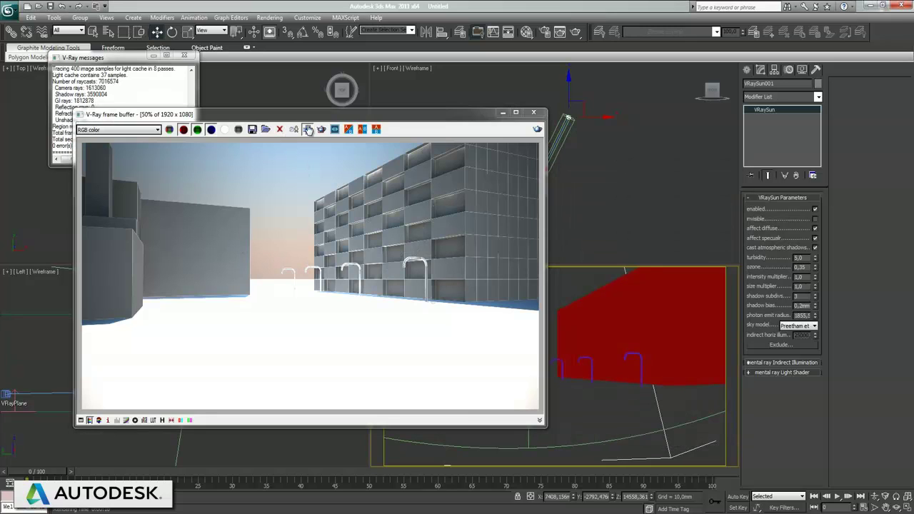
pyautogui.click(308, 129)
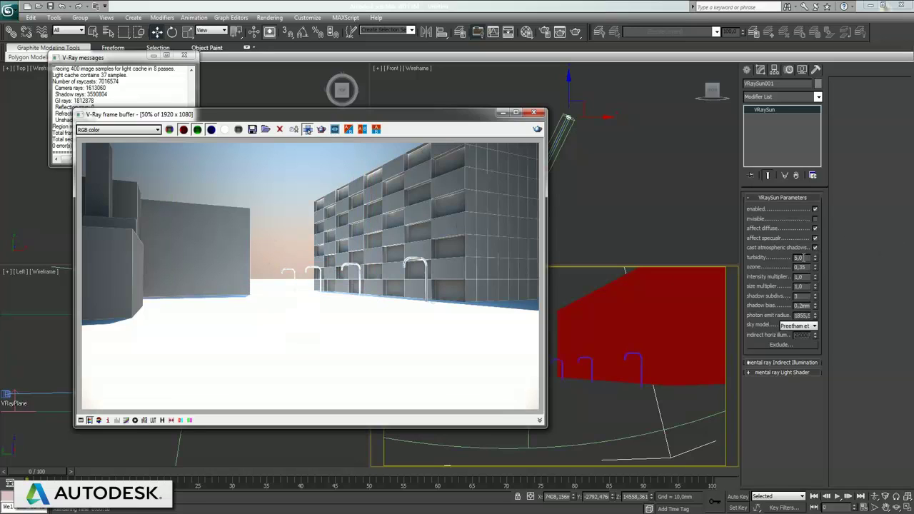
# Step: Re-render with sun turbidity at 3.0, 2.0, and finally 2.1 for a clear blue sky
pyautogui.doubleClick(800, 257)
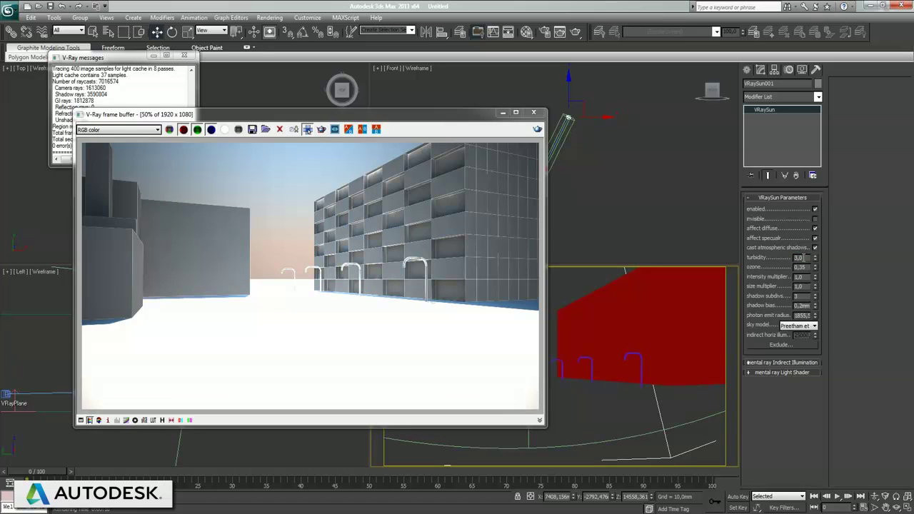
pyautogui.hotkey('shift', 'q')
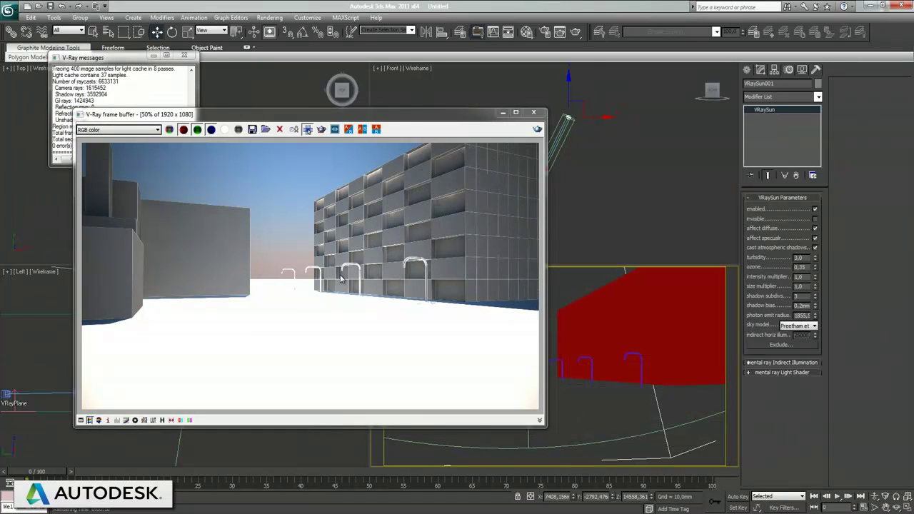
pyautogui.click(305, 131)
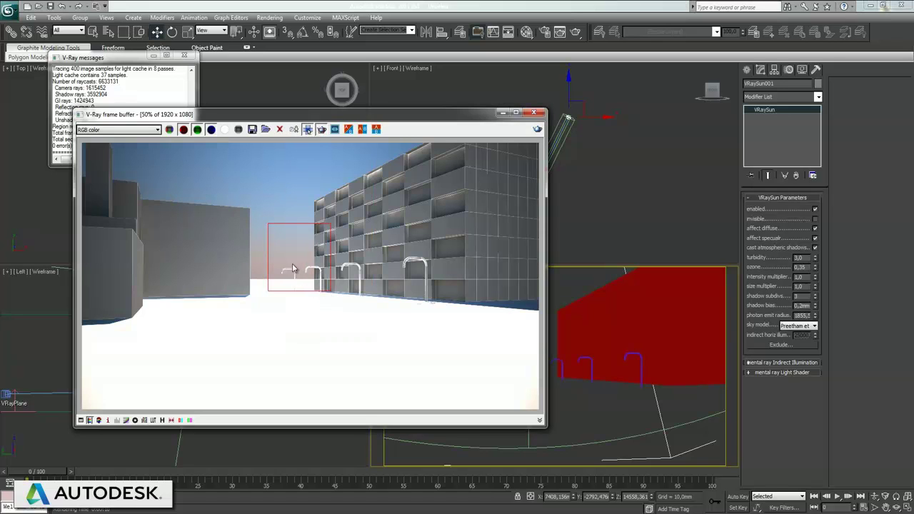
pyautogui.click(534, 113)
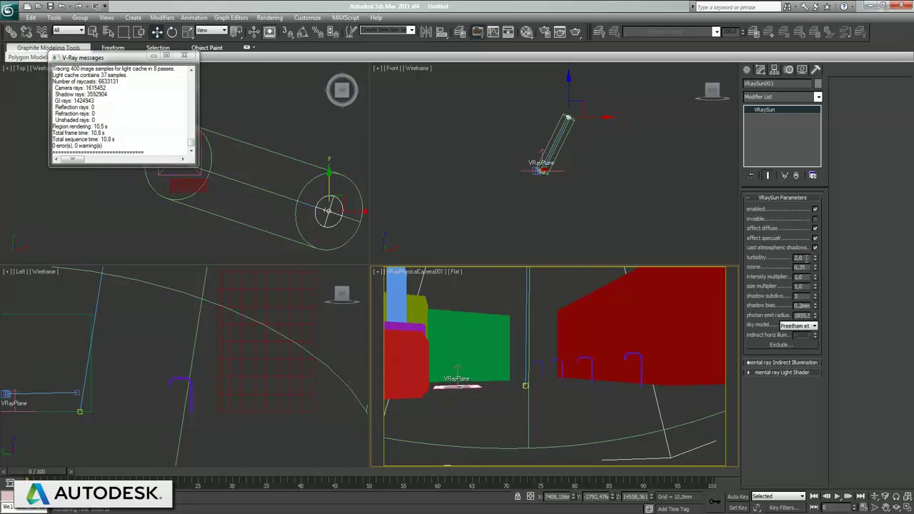
pyautogui.hotkey('shift', 'q')
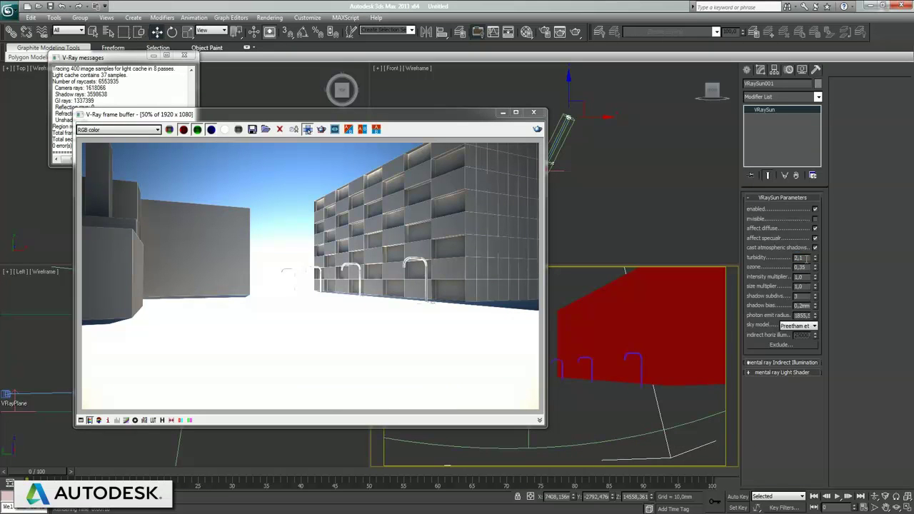
pyautogui.click(308, 130)
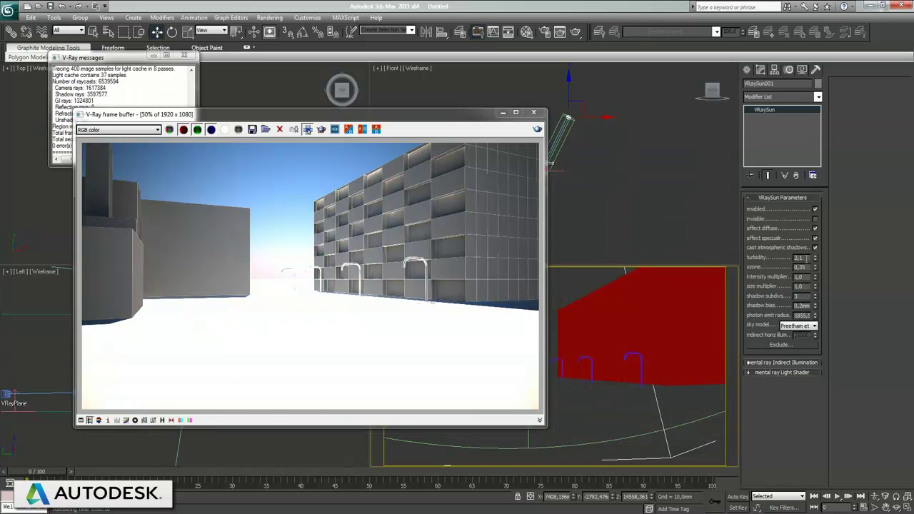
# Step: Close the render and log windows, deselect the sun, and activate the camera view
pyautogui.click(534, 113)
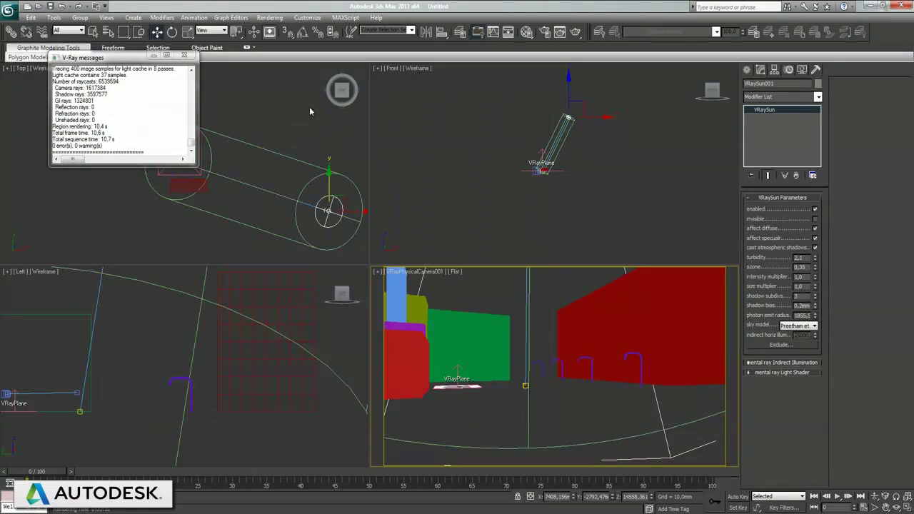
pyautogui.click(187, 56)
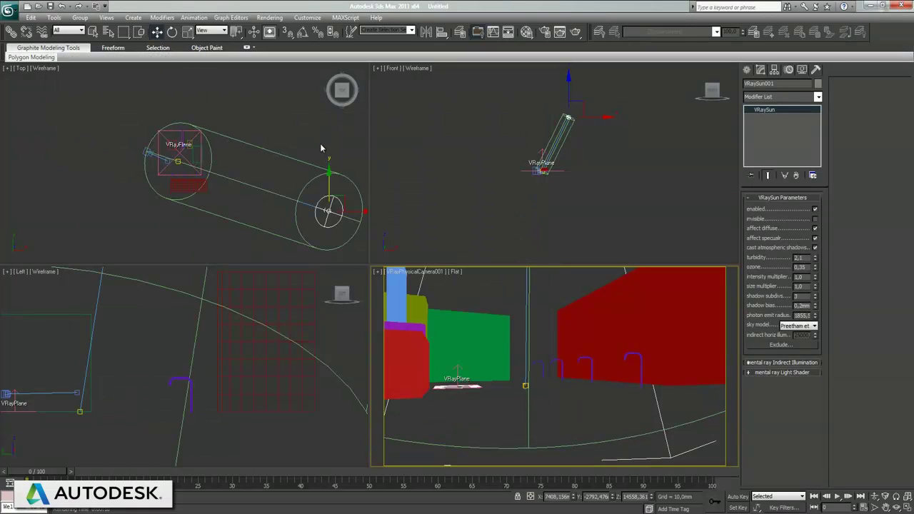
pyautogui.click(247, 248)
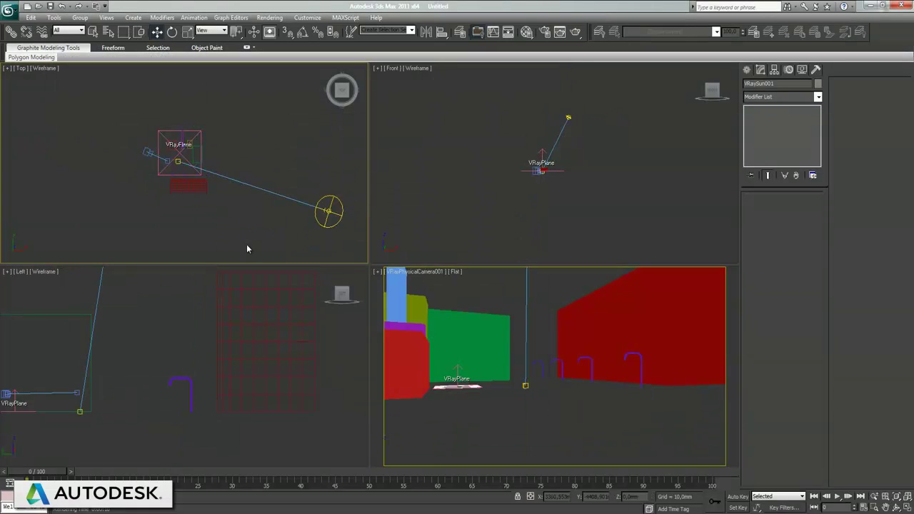
pyautogui.rightClick(609, 328)
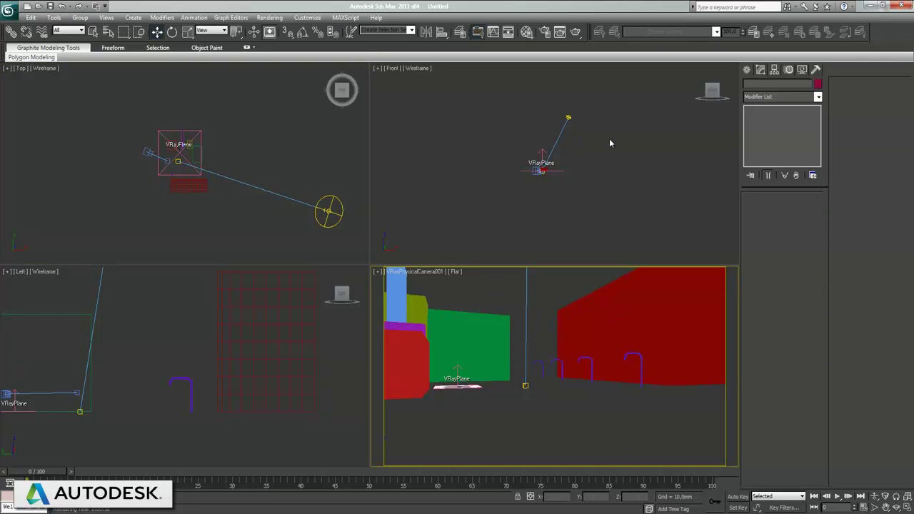
# Step: Move the sun right and lower toward the horizon in the Front view, then render the camera view
pyautogui.click(568, 117)
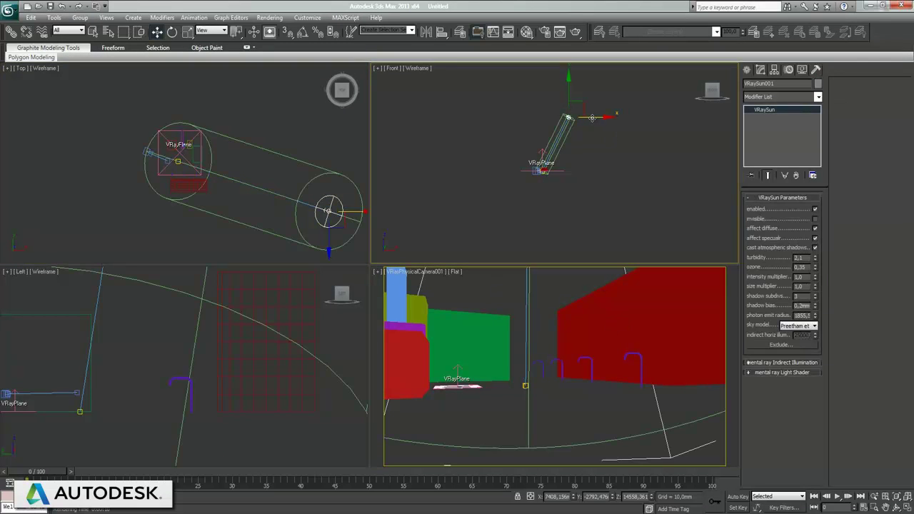
pyautogui.moveTo(592, 118); pyautogui.dragTo(609, 118)
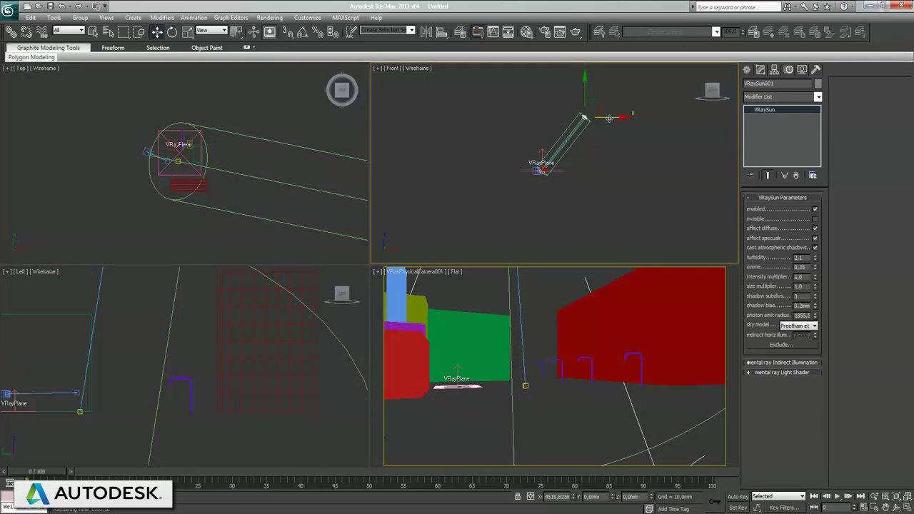
pyautogui.moveTo(586, 88); pyautogui.dragTo(588, 101)
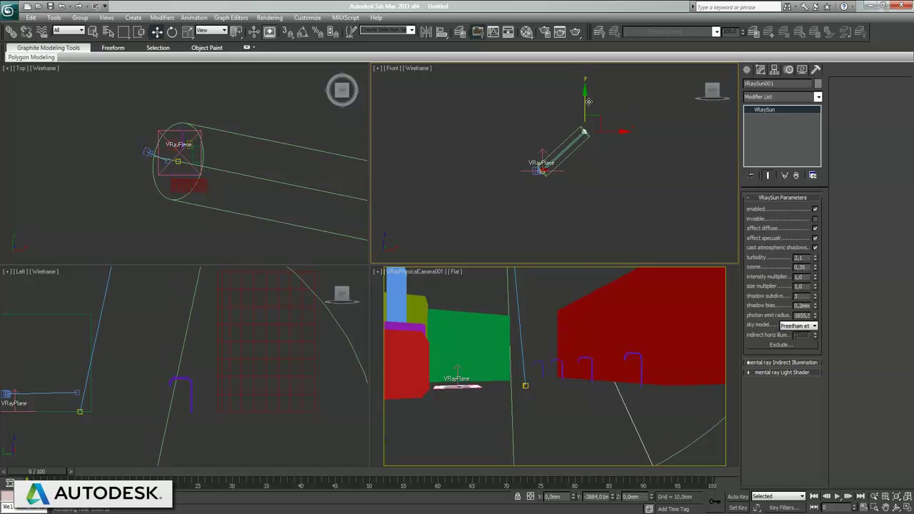
pyautogui.middleClick(569, 365)
pyautogui.hotkey('shift', 'q')
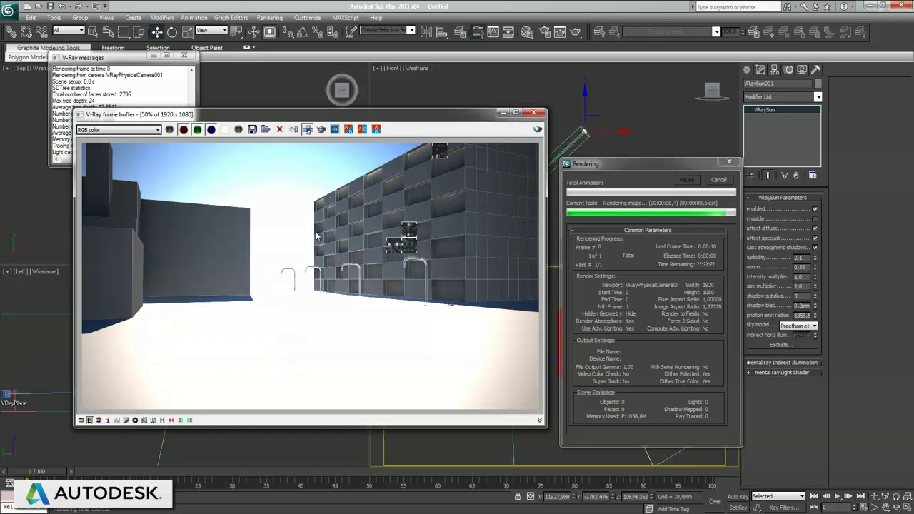
# Step: Switch the VRaySun sky to CIE Overcast, raise turbidity to 3.0, and re-render after each change
pyautogui.click(536, 112)
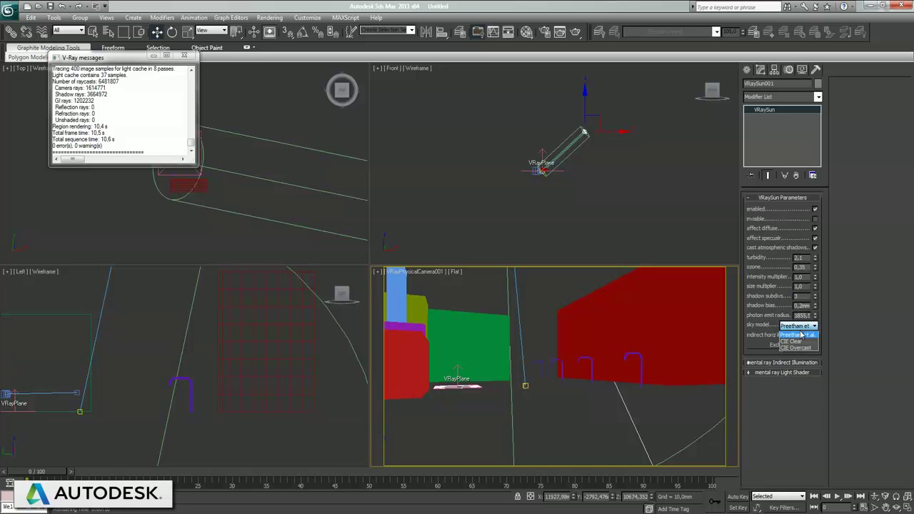
pyautogui.hotkey('shift', 'q')
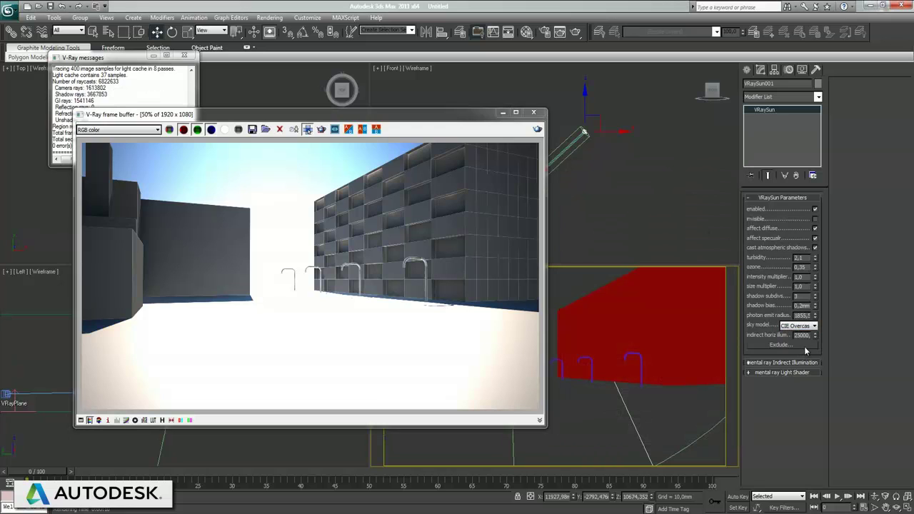
pyautogui.hotkey('shift', 'q')
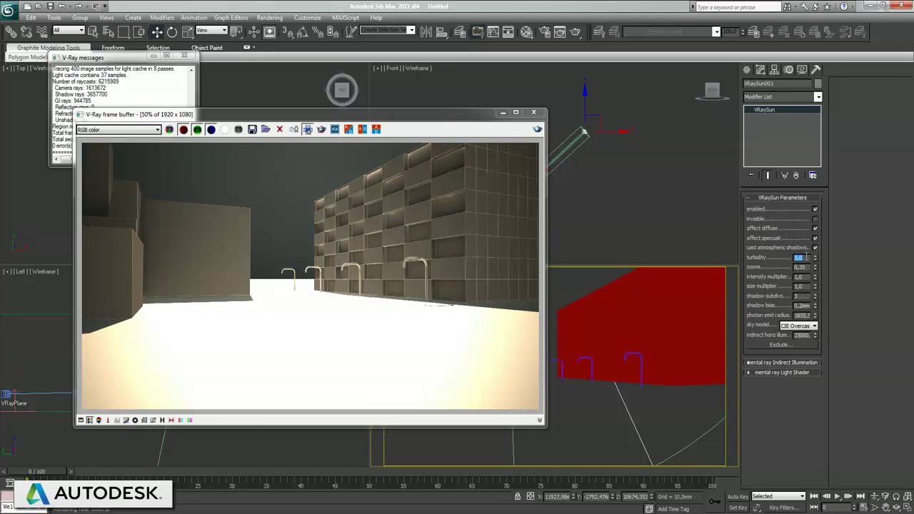
pyautogui.hotkey('shift', 'q')
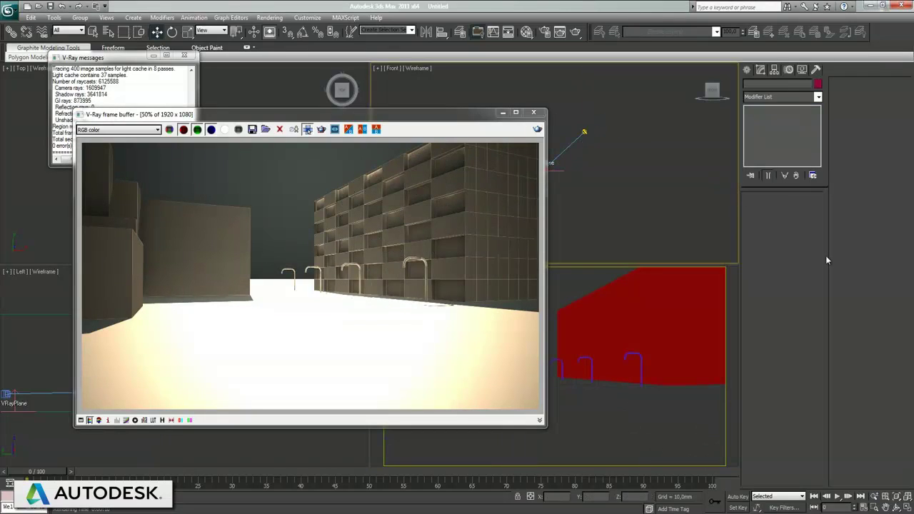
# Step: Restore the VRaySun to the Preetham et al. sky with turbidity 2.1 and re-render
pyautogui.click(585, 132)
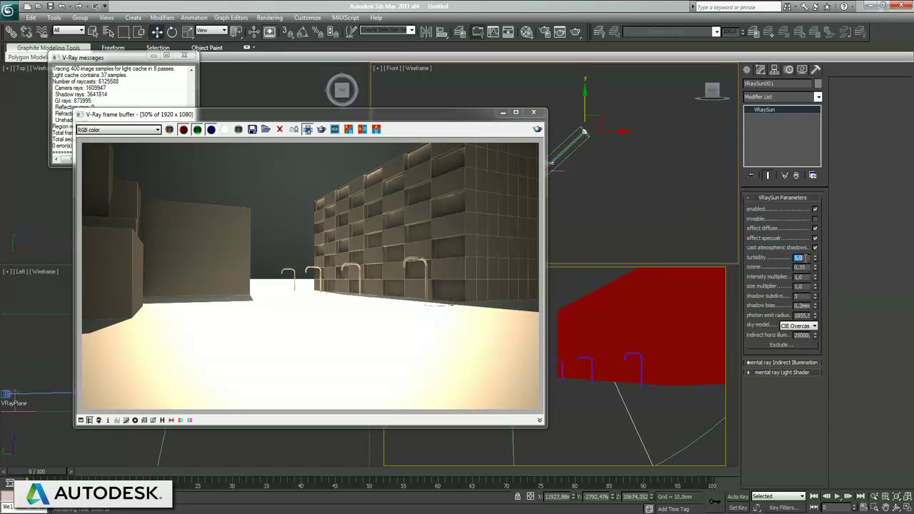
pyautogui.hotkey('shift', 'q')
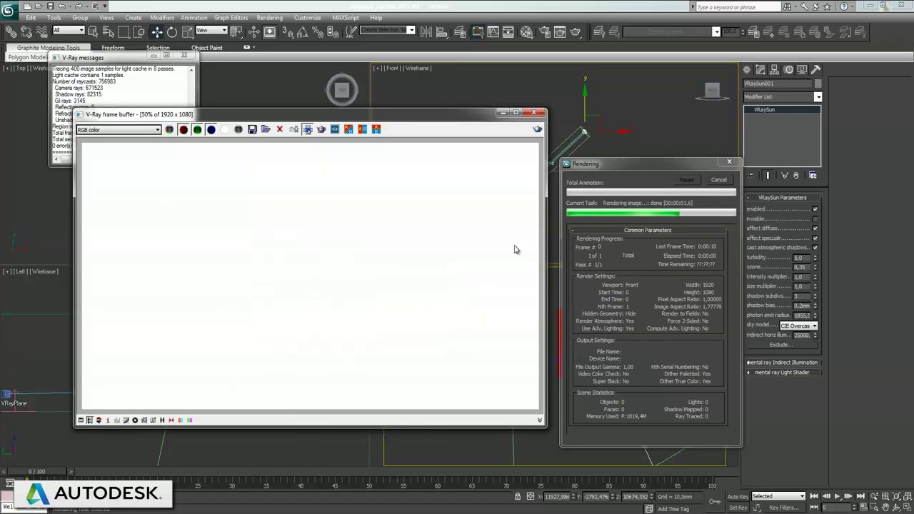
pyautogui.click(534, 113)
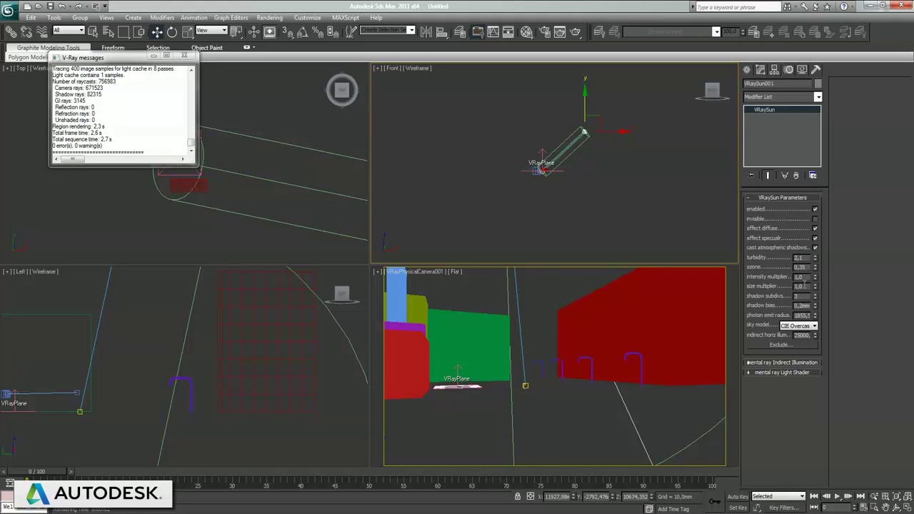
pyautogui.click(185, 56)
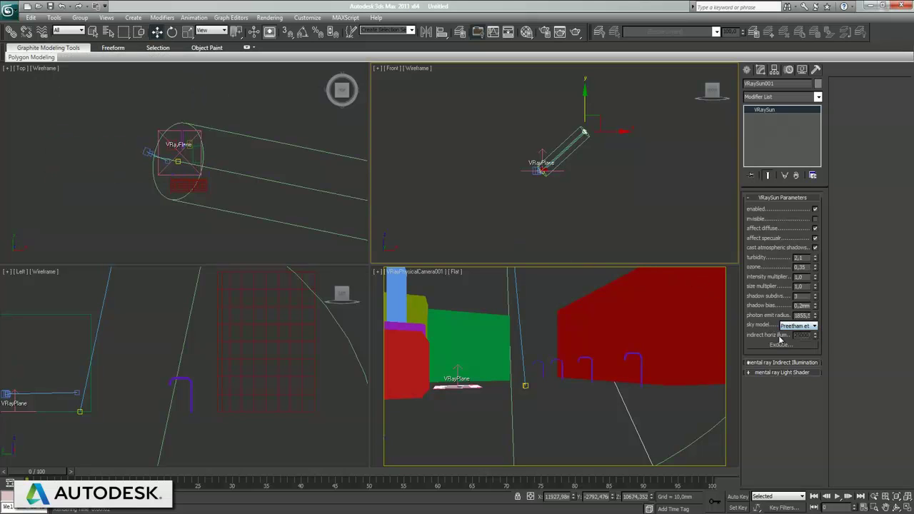
pyautogui.hotkey('shift', 'q')
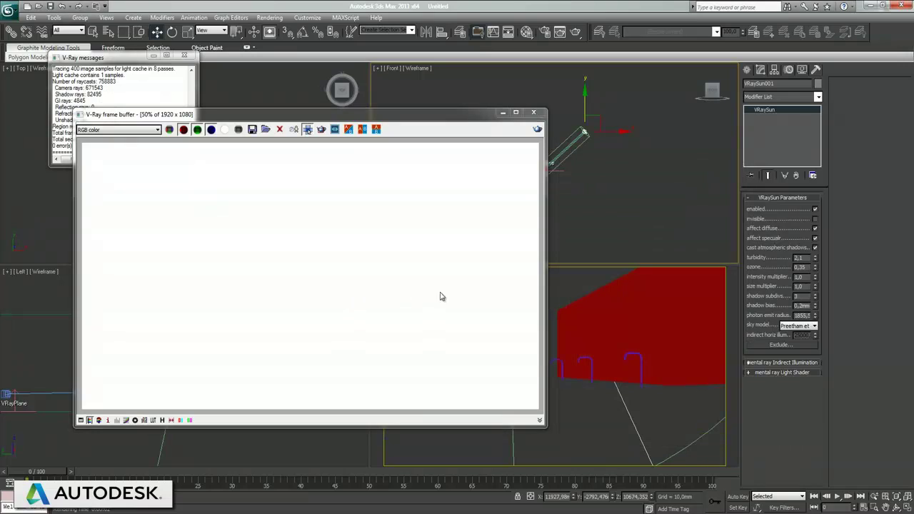
# Step: Render the camera viewport with the restored clear-sky settings, then close the result window
pyautogui.click(535, 114)
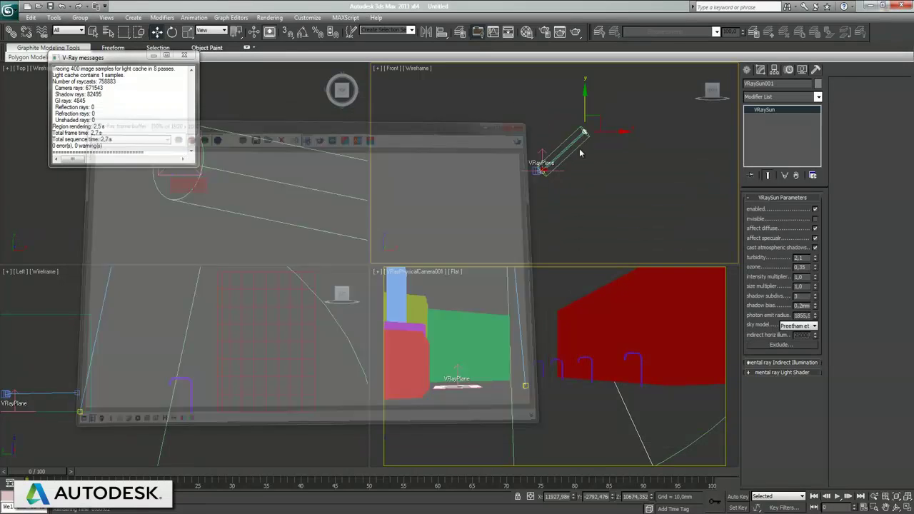
pyautogui.click(601, 168)
pyautogui.click(544, 420)
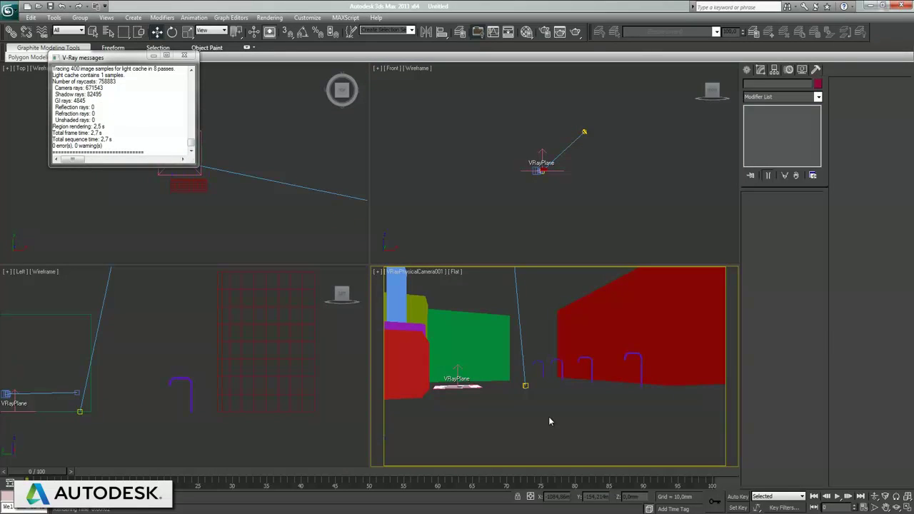
pyautogui.hotkey('shift', 'q')
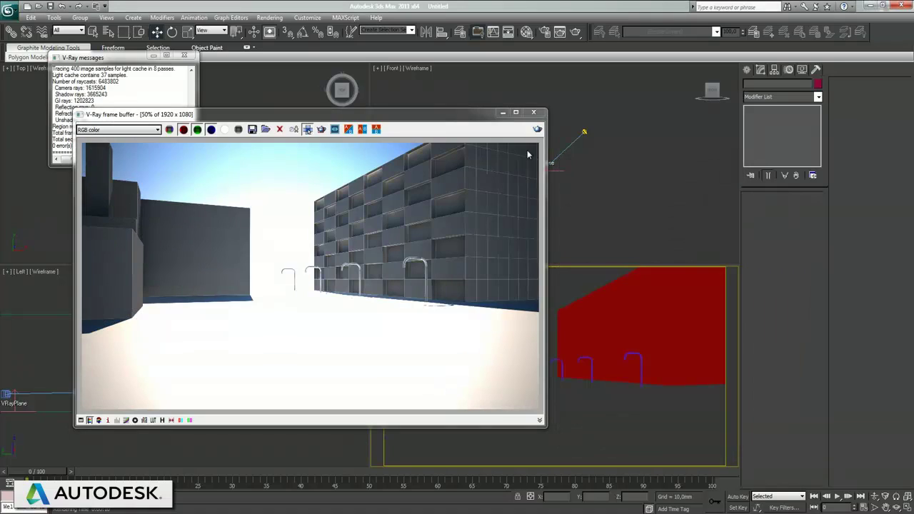
pyautogui.click(533, 114)
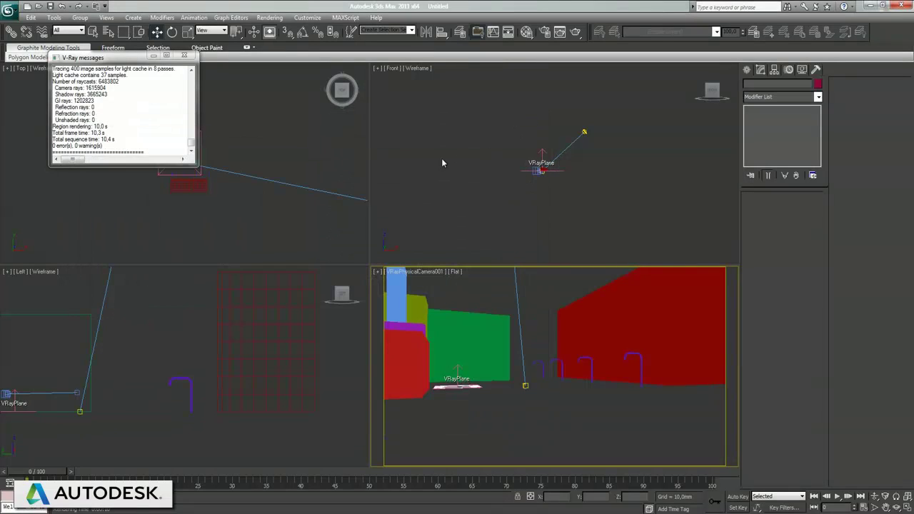
# Step: Set the camera viewport to Smooth + Highlights shading and close the V-Ray messages log
pyautogui.click(455, 272)
pyautogui.click(470, 284)
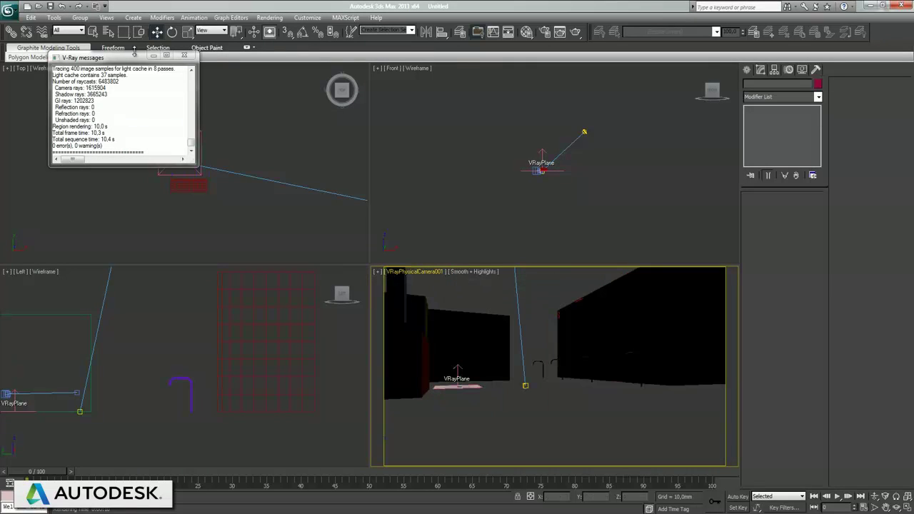
pyautogui.click(184, 57)
# Step: Select VRaySun001 in the Top view and move it to a new position
pyautogui.click(263, 157)
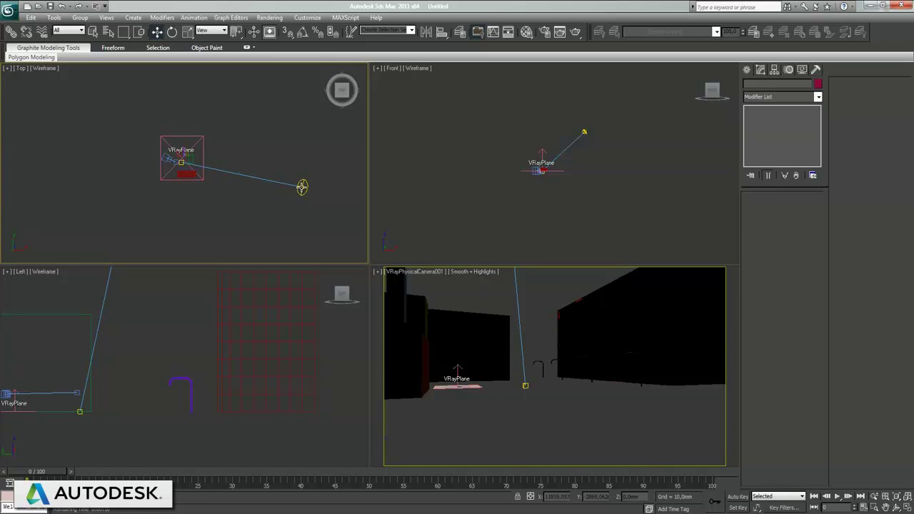
pyautogui.click(302, 187)
pyautogui.moveTo(316, 175); pyautogui.dragTo(173, 125)
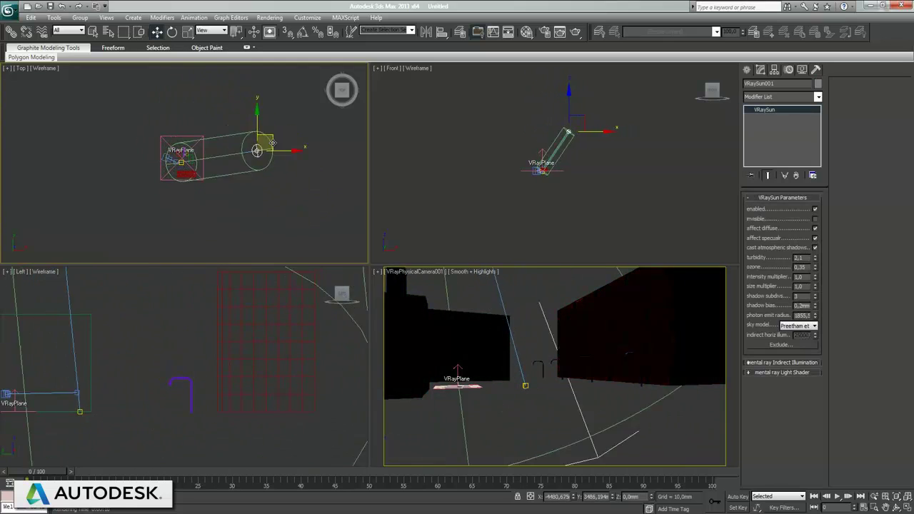
pyautogui.moveTo(174, 124)
pyautogui.mouseDown()
pyautogui.moveTo(147, 187)
pyautogui.moveTo(145, 114)
pyautogui.moveTo(238, 114)
pyautogui.moveTo(235, 204)
pyautogui.moveTo(123, 175)
pyautogui.moveTo(154, 107)
pyautogui.moveTo(254, 129)
pyautogui.moveTo(232, 200)
pyautogui.moveTo(126, 168)
pyautogui.moveTo(143, 104)
pyautogui.moveTo(253, 134)
pyautogui.moveTo(267, 163)
pyautogui.mouseUp()
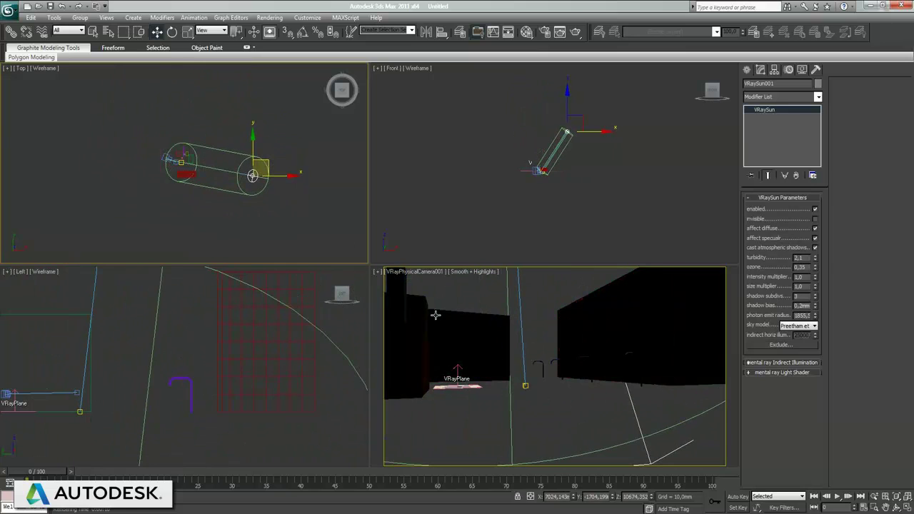
# Step: Cancel the render of the wrong view and render the camera view instead
pyautogui.hotkey('shift', 'q')
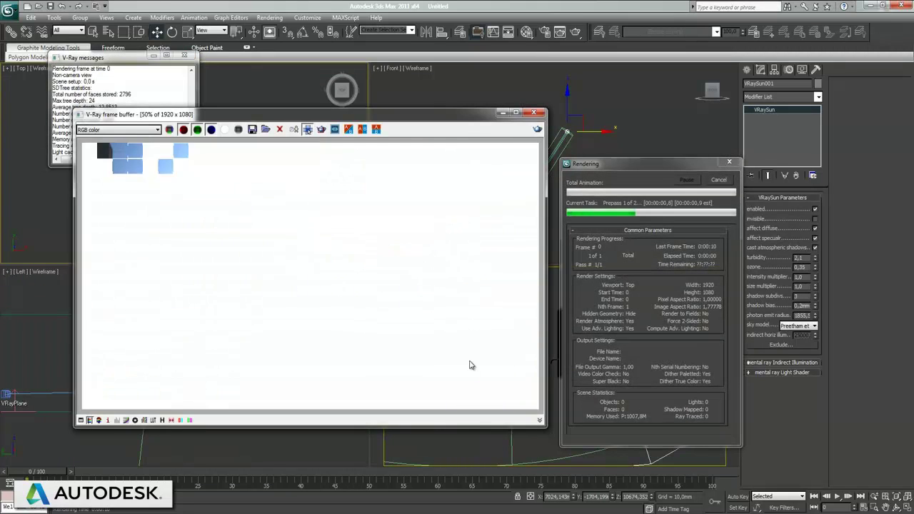
pyautogui.click(720, 181)
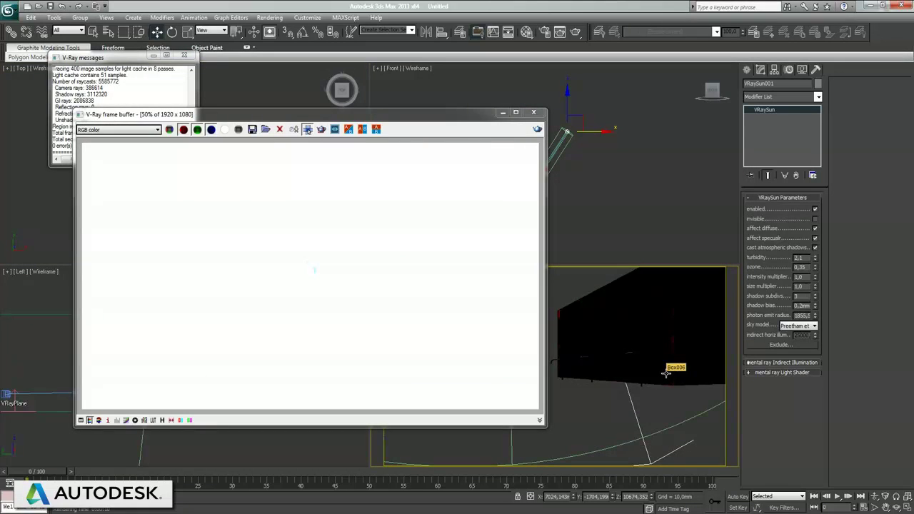
pyautogui.hotkey('shift', 'q')
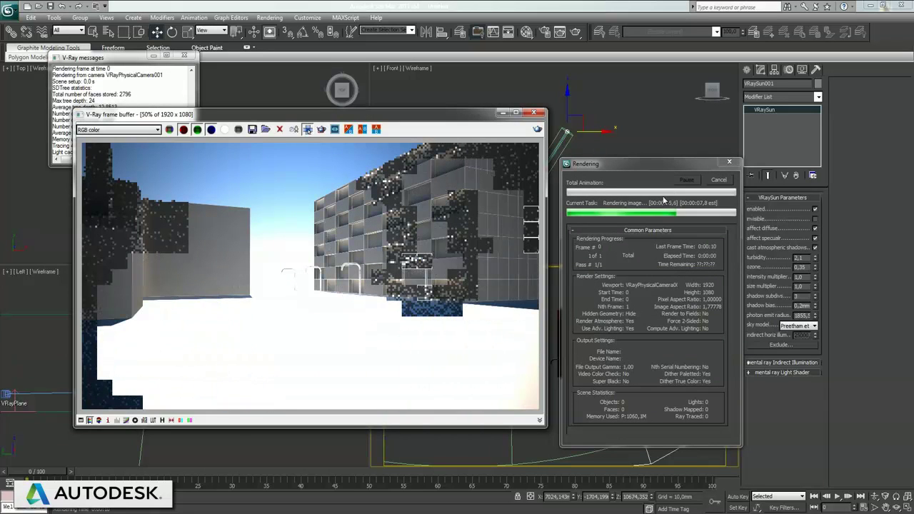
# Step: Stop the render and move VRaySun001 right and lower in the Front view
pyautogui.click(718, 180)
pyautogui.click(585, 121)
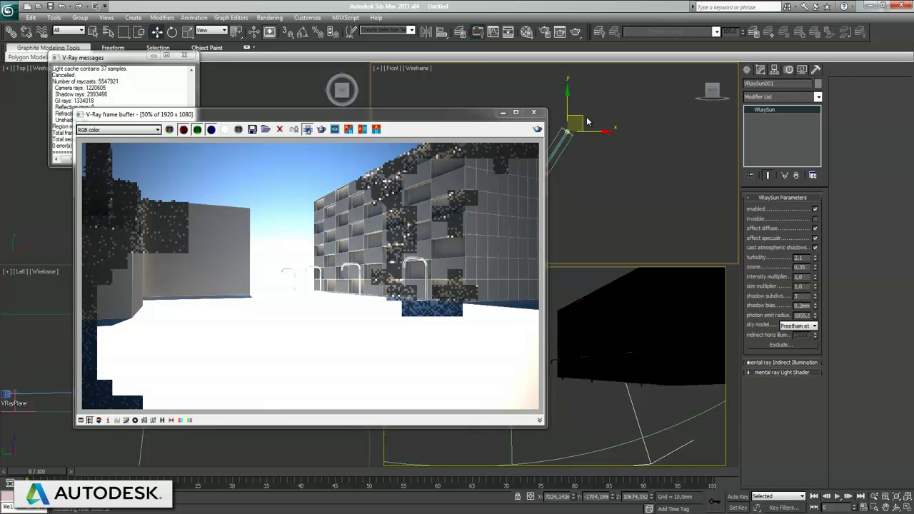
pyautogui.moveTo(583, 117); pyautogui.dragTo(603, 122)
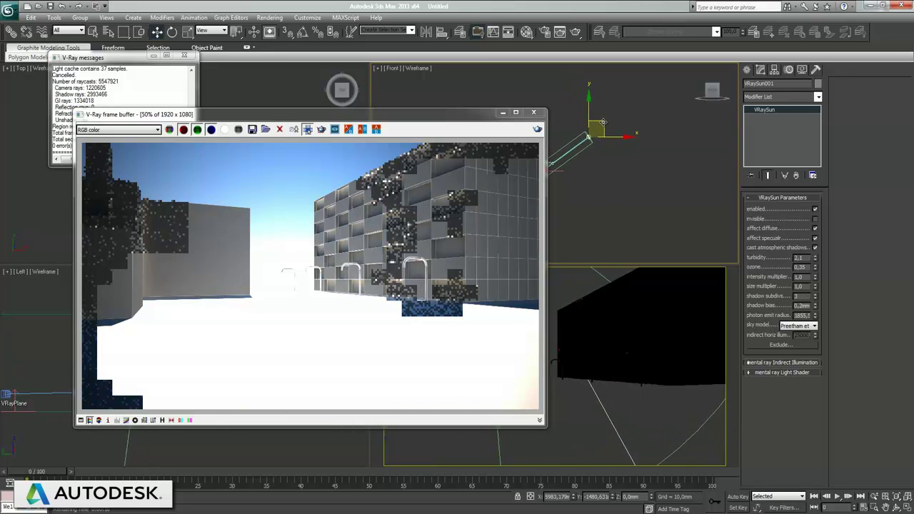
# Step: Render the camera view with the lowered sun, then close the V-Ray log and frame buffer
pyautogui.hotkey('shift', 'q')
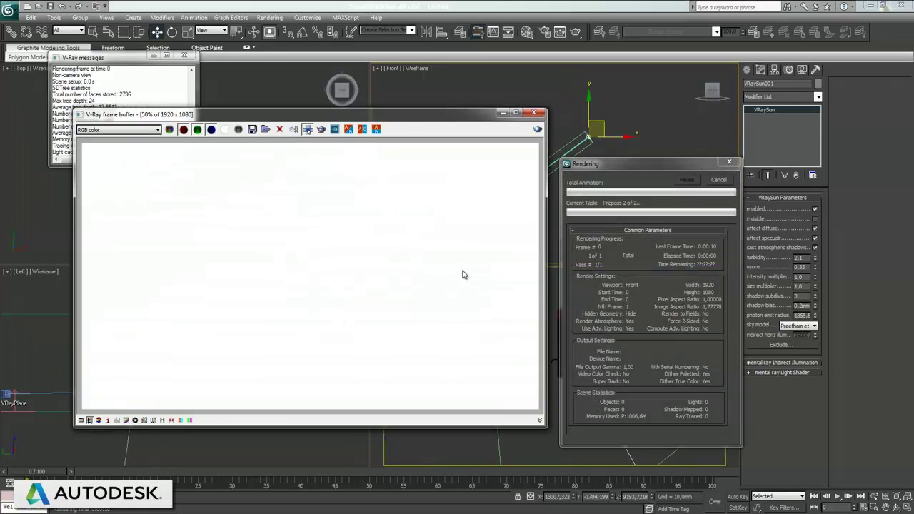
pyautogui.click(720, 180)
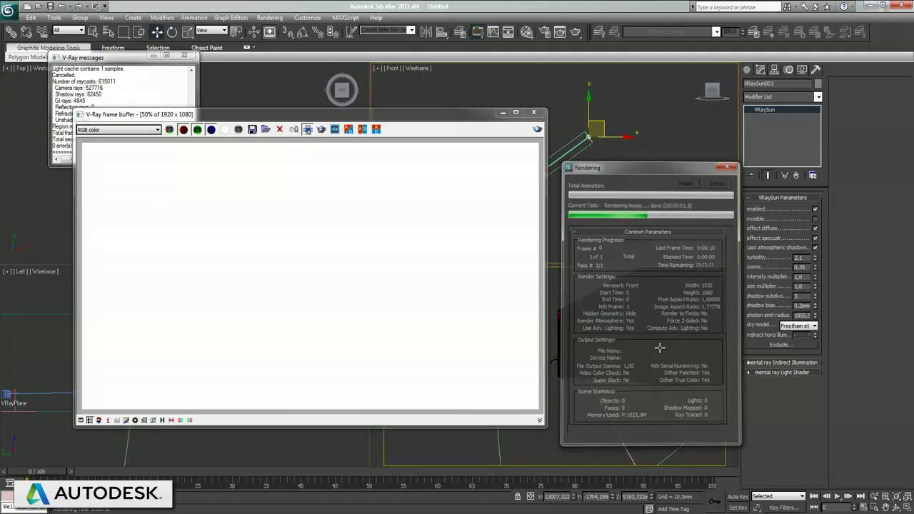
pyautogui.hotkey('shift', 'q')
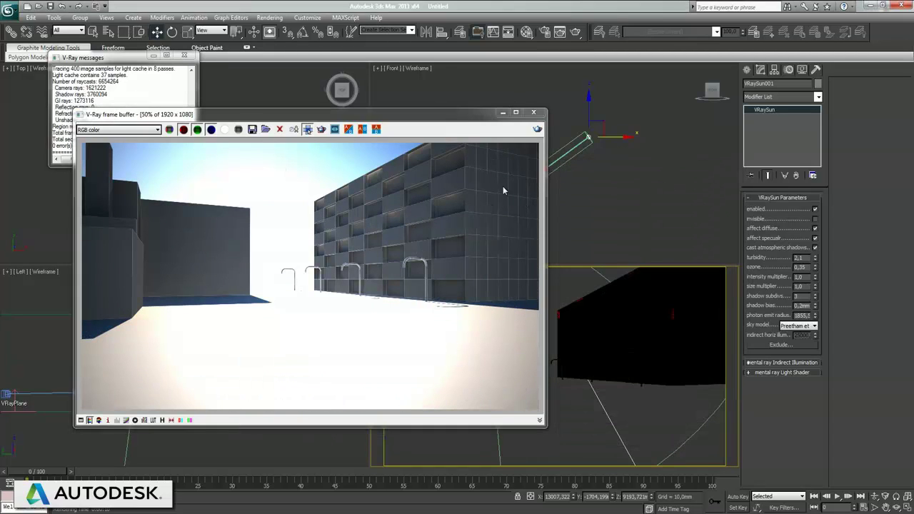
pyautogui.click(184, 57)
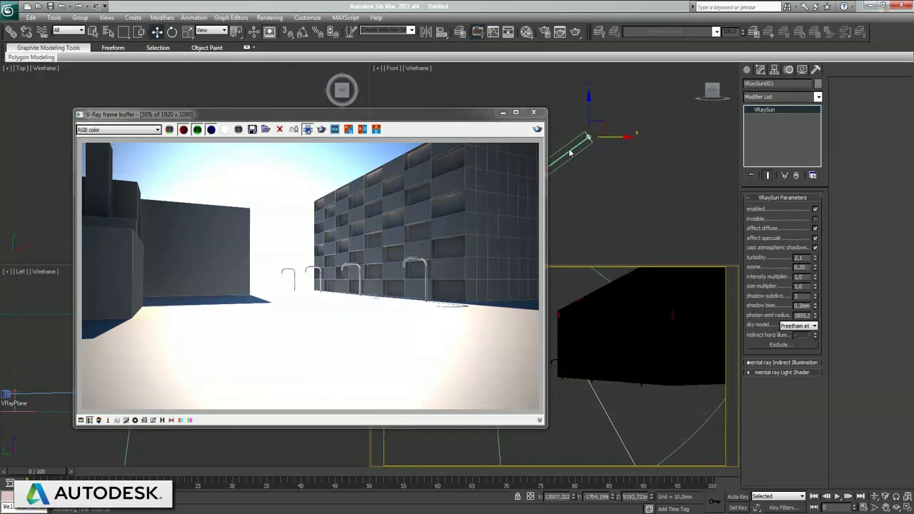
pyautogui.click(542, 114)
# Step: Turn on Auto Key and key the VRaySun's new position at frame 25
pyautogui.click(255, 213)
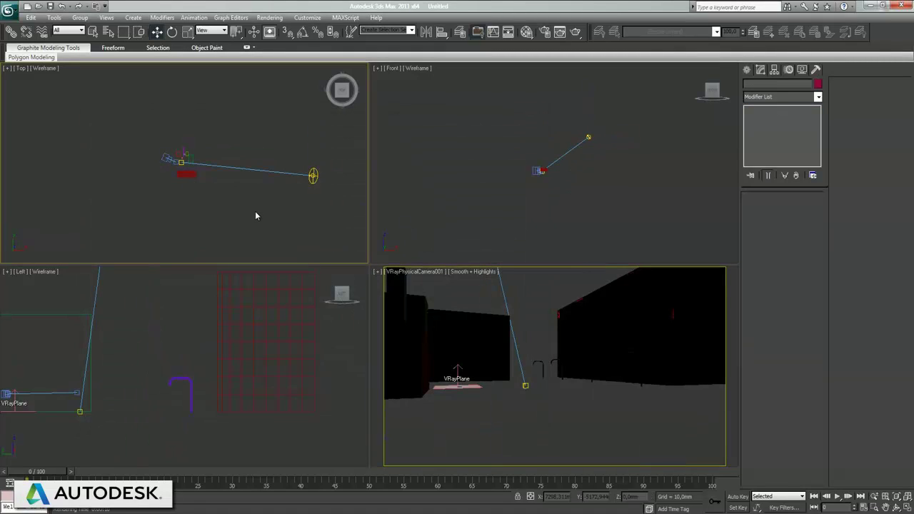
pyautogui.middleClick(649, 402)
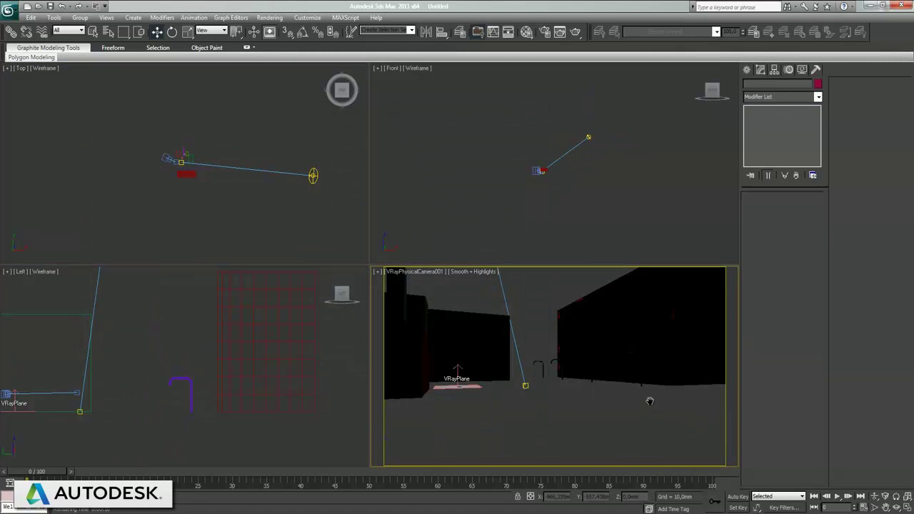
pyautogui.click(739, 497)
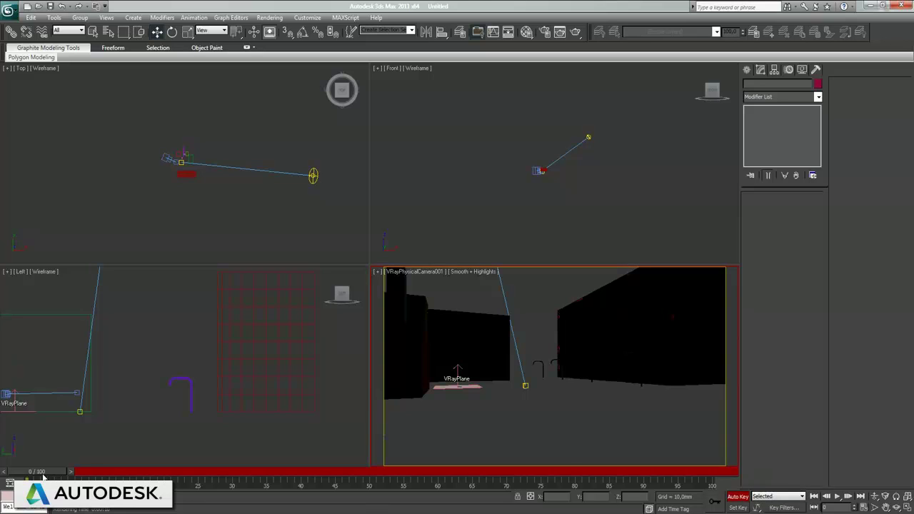
pyautogui.moveTo(43, 477); pyautogui.dragTo(199, 488)
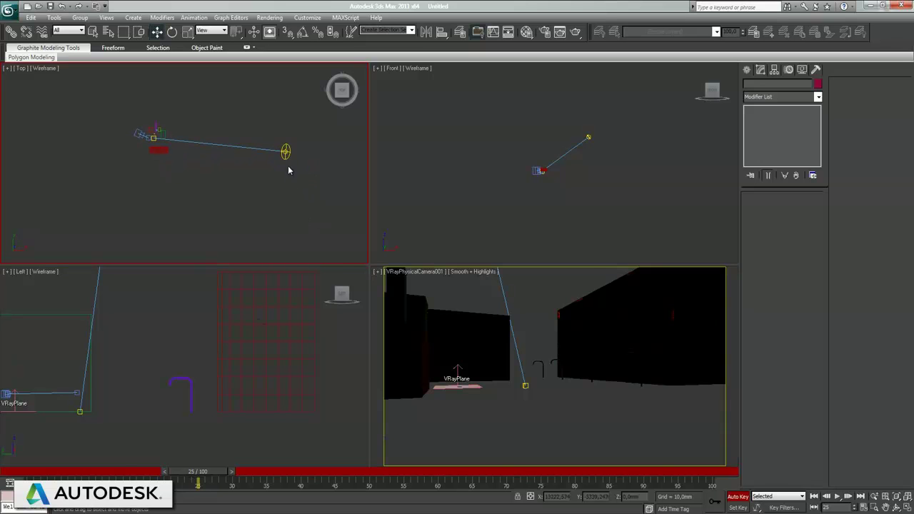
pyautogui.click(286, 150)
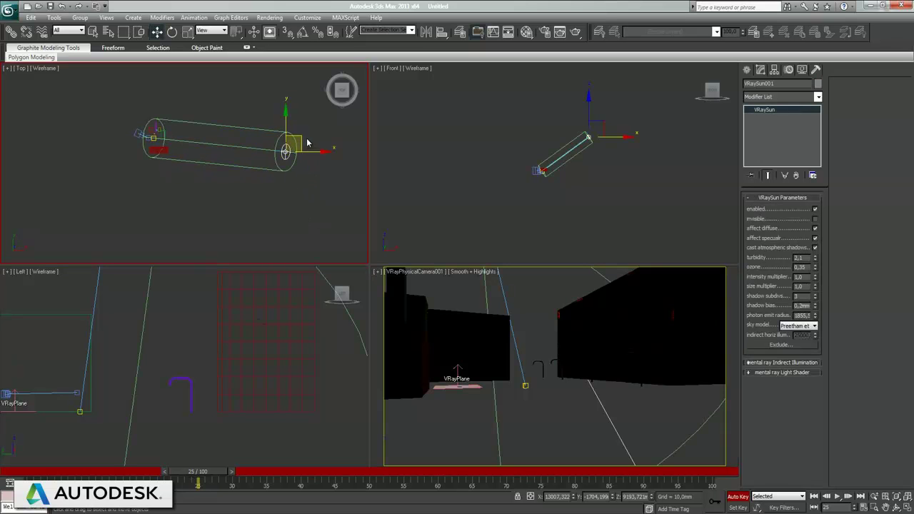
pyautogui.moveTo(298, 135)
pyautogui.mouseDown()
pyautogui.moveTo(288, 157)
pyautogui.moveTo(257, 177)
pyautogui.moveTo(150, 210)
pyautogui.mouseUp()
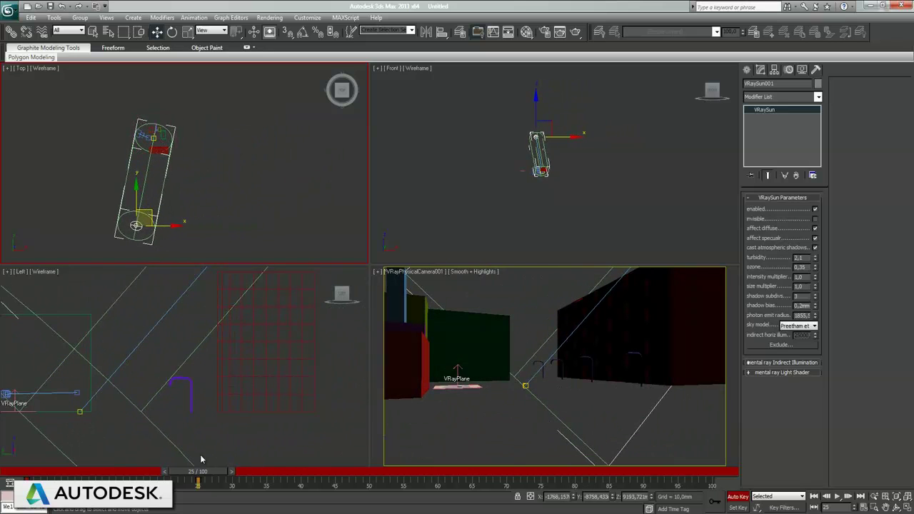
# Step: Key the VRaySun's positions at frames 50 and 75
pyautogui.moveTo(200, 475); pyautogui.dragTo(353, 473)
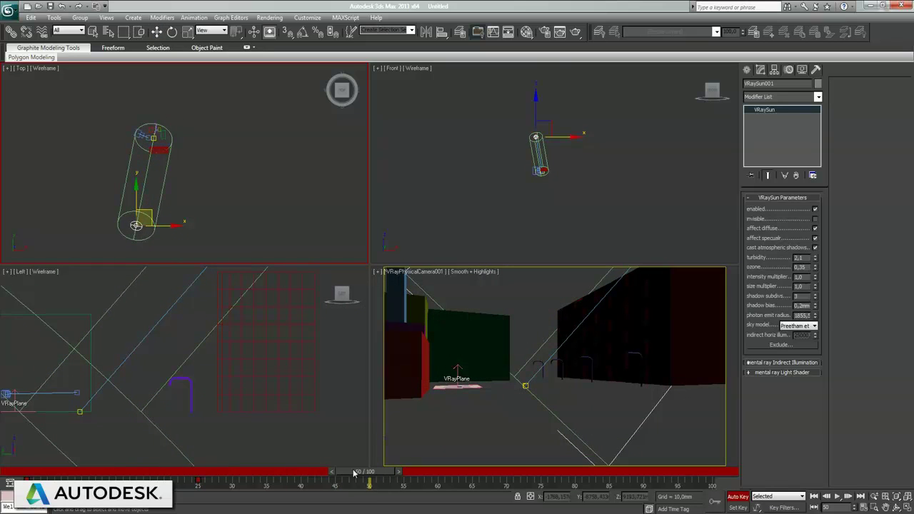
pyautogui.moveTo(150, 210); pyautogui.dragTo(42, 153)
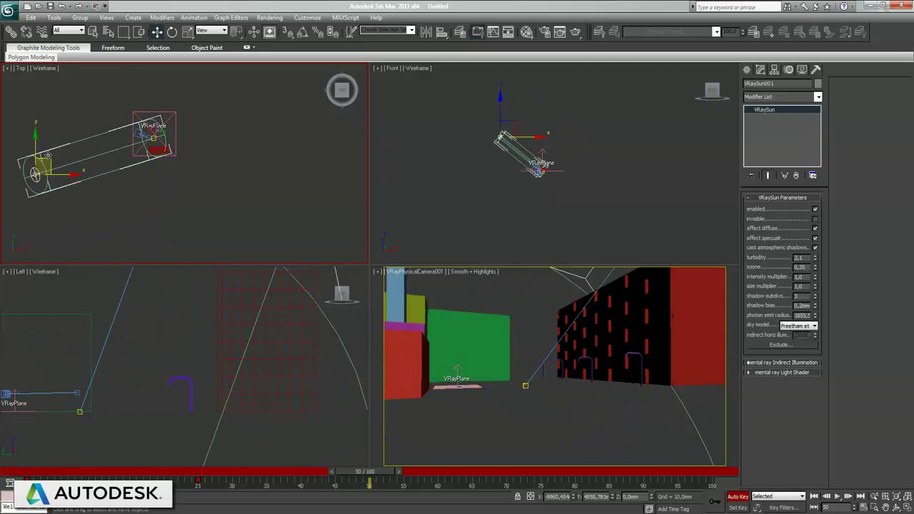
pyautogui.moveTo(372, 473); pyautogui.dragTo(545, 474)
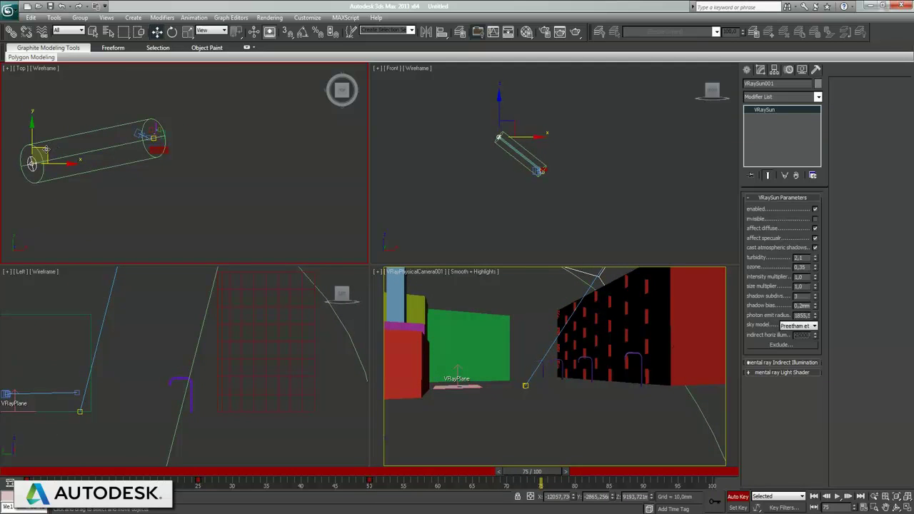
pyautogui.moveTo(45, 150)
pyautogui.mouseDown()
pyautogui.moveTo(98, 87)
pyautogui.moveTo(184, 77)
pyautogui.moveTo(177, 84)
pyautogui.mouseUp()
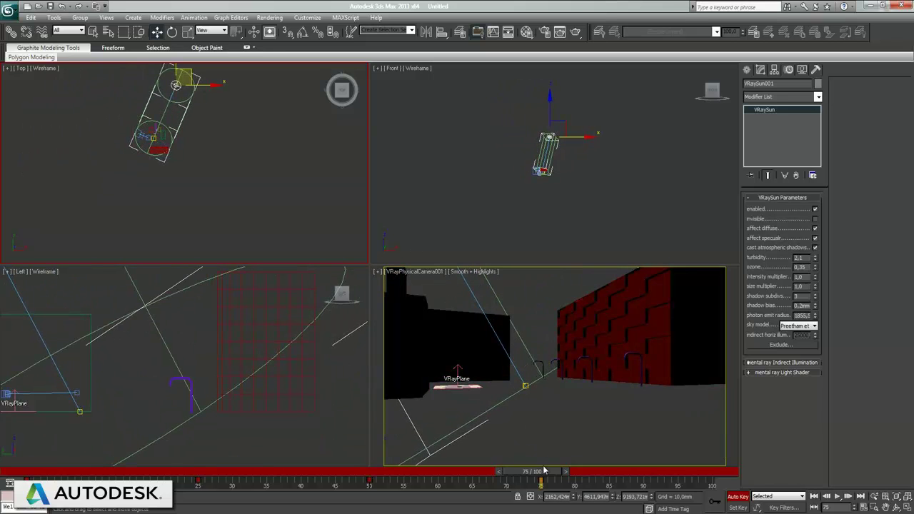
# Step: At frame 100 move the sun down-right and lower in Front view, then turn Auto Key off
pyautogui.moveTo(544, 471); pyautogui.dragTo(732, 472)
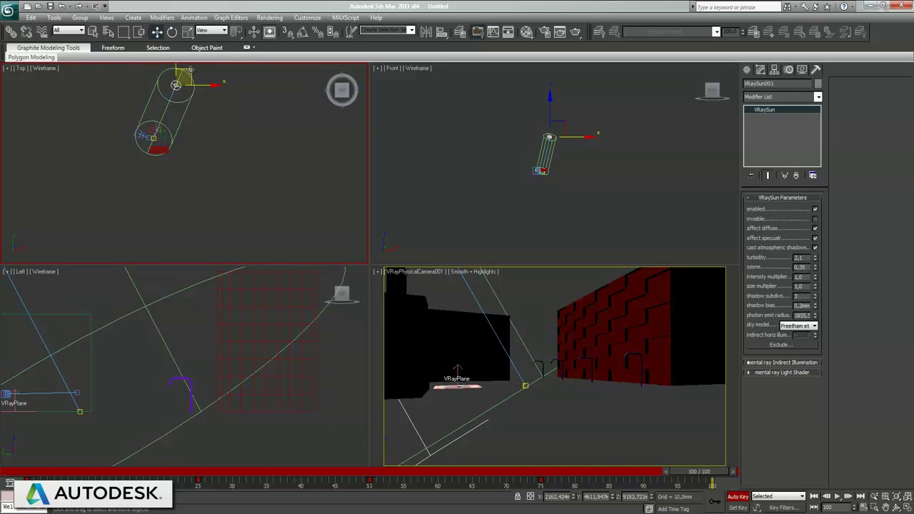
pyautogui.moveTo(190, 70); pyautogui.dragTo(257, 172)
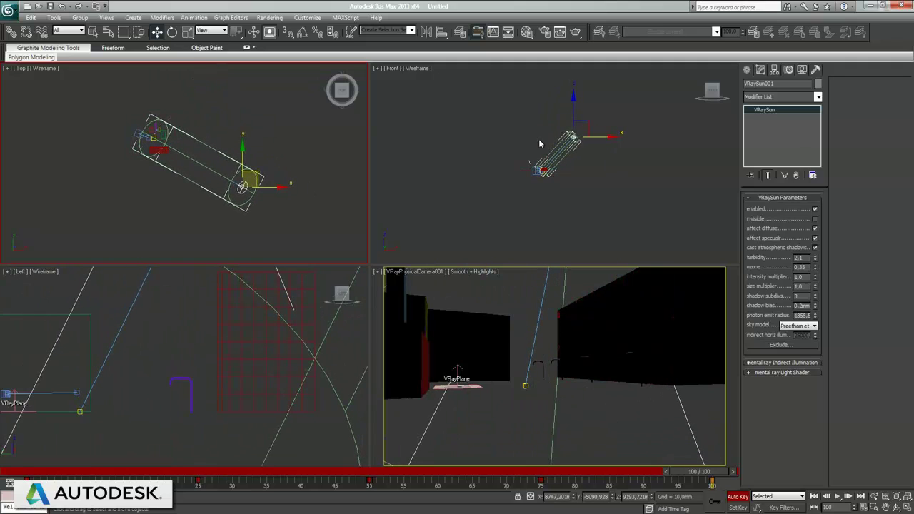
pyautogui.click(573, 162)
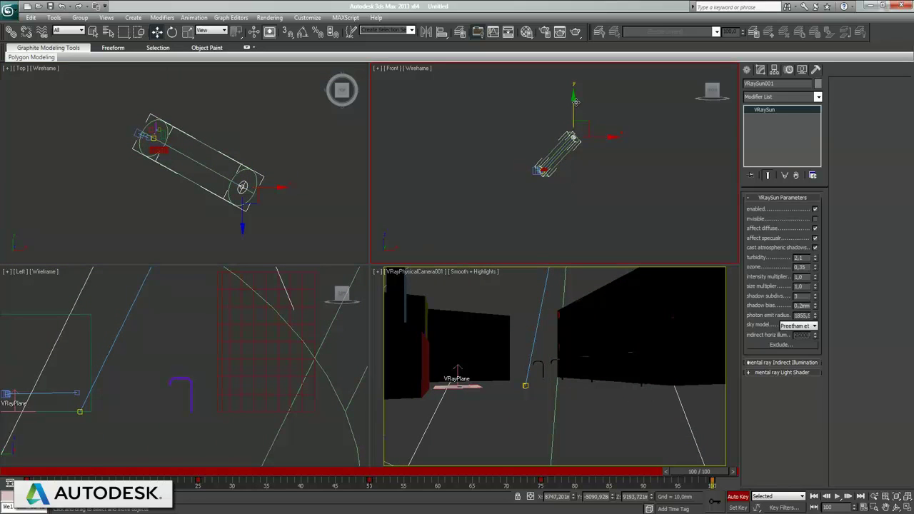
pyautogui.moveTo(576, 102); pyautogui.dragTo(579, 122)
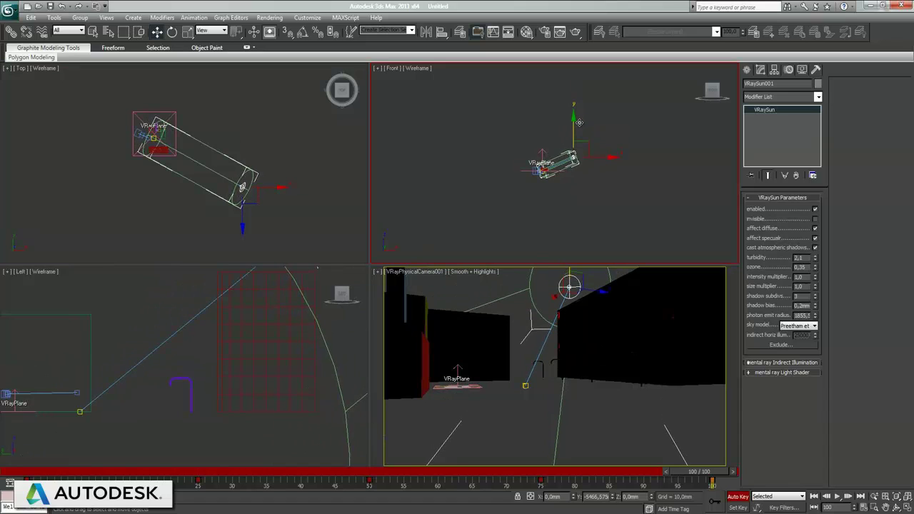
pyautogui.click(744, 495)
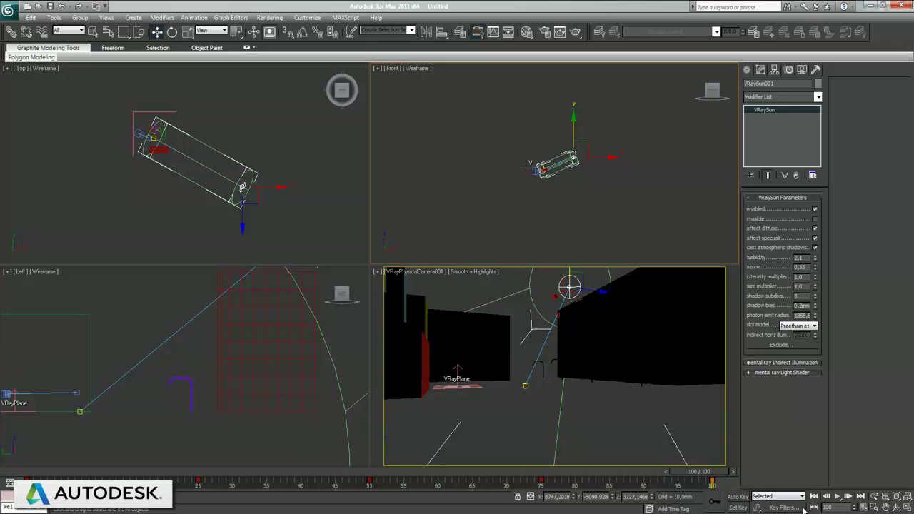
# Step: Play the sun animation from frame 0, then stop playback
pyautogui.click(816, 498)
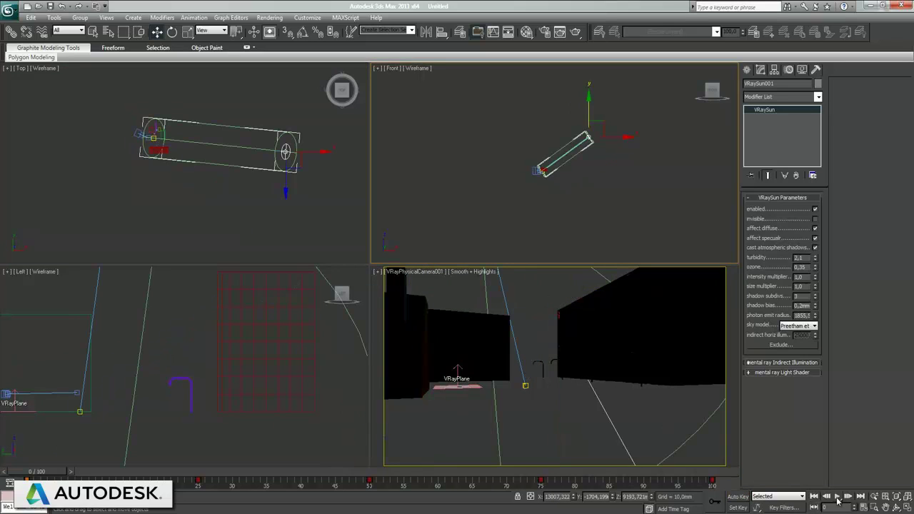
pyautogui.click(837, 498)
pyautogui.rightClick(629, 388)
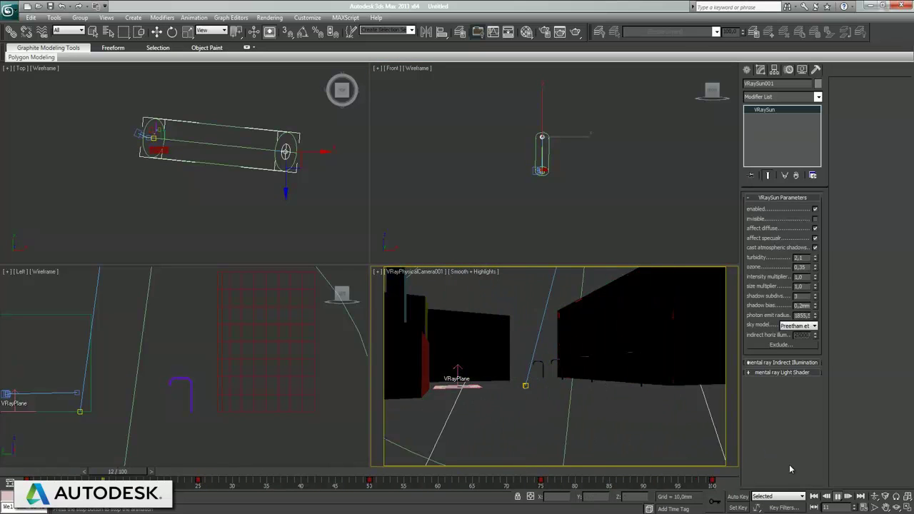
pyautogui.click(837, 498)
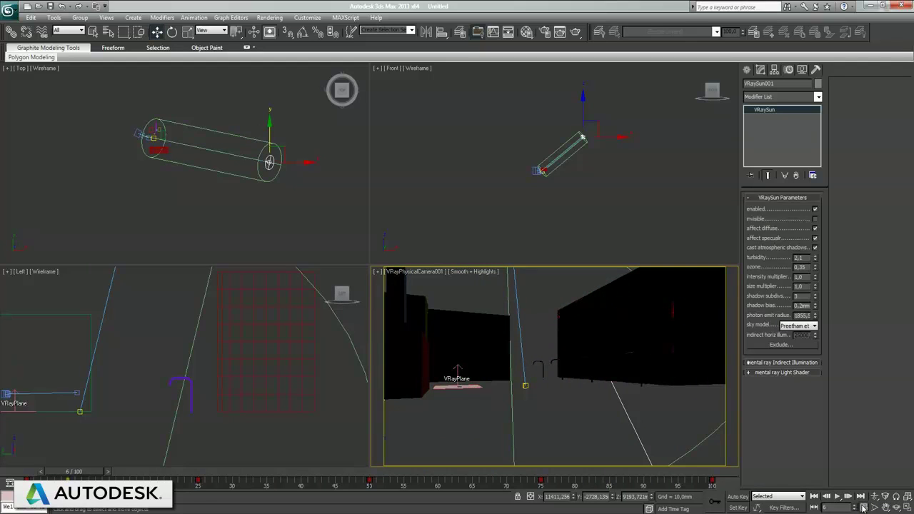
# Step: Set playback speed to 1/4x, replay from the start, and maximize the camera viewport
pyautogui.click(864, 507)
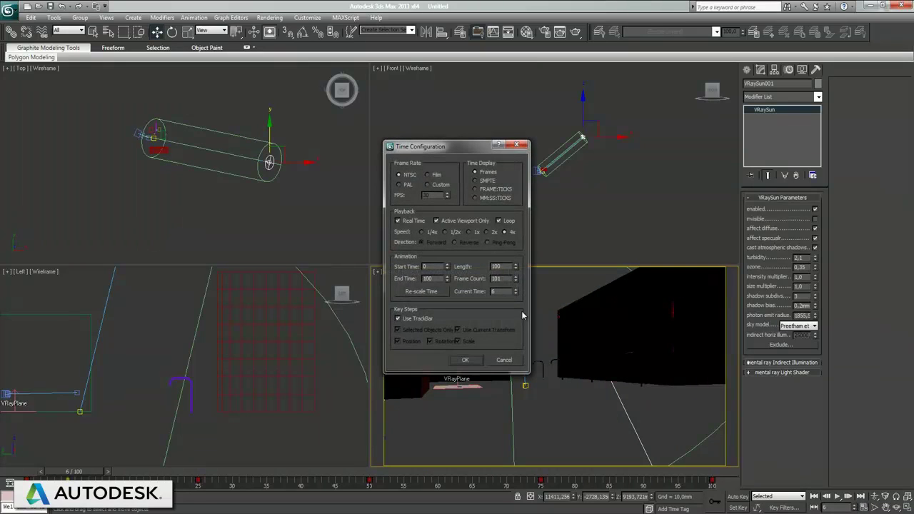
pyautogui.click(481, 363)
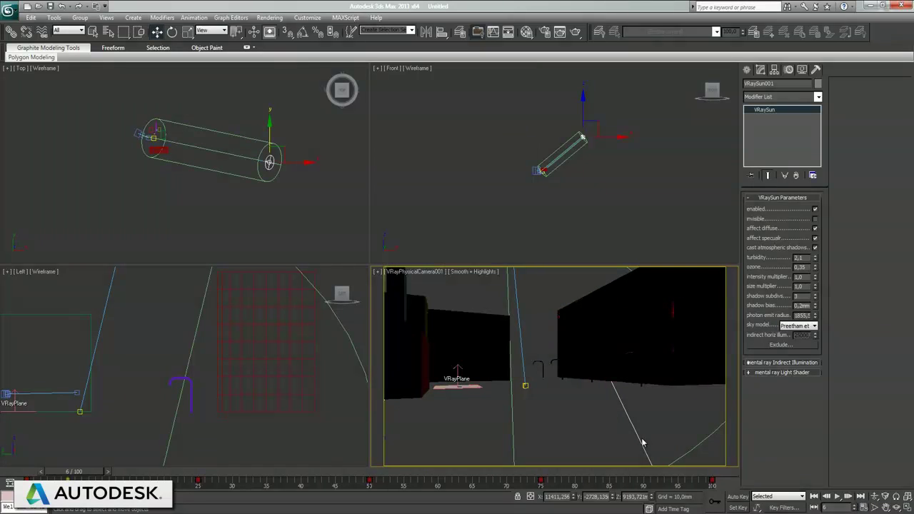
pyautogui.click(815, 497)
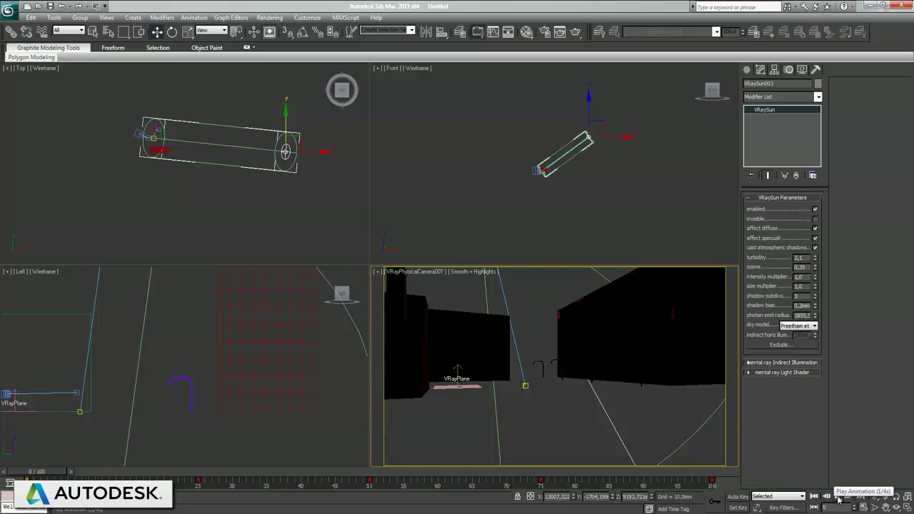
pyautogui.click(840, 499)
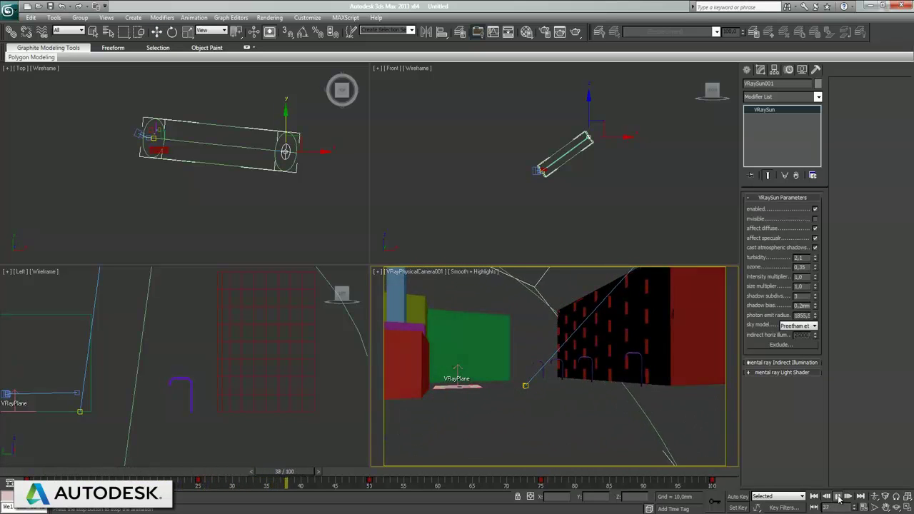
pyautogui.click(907, 507)
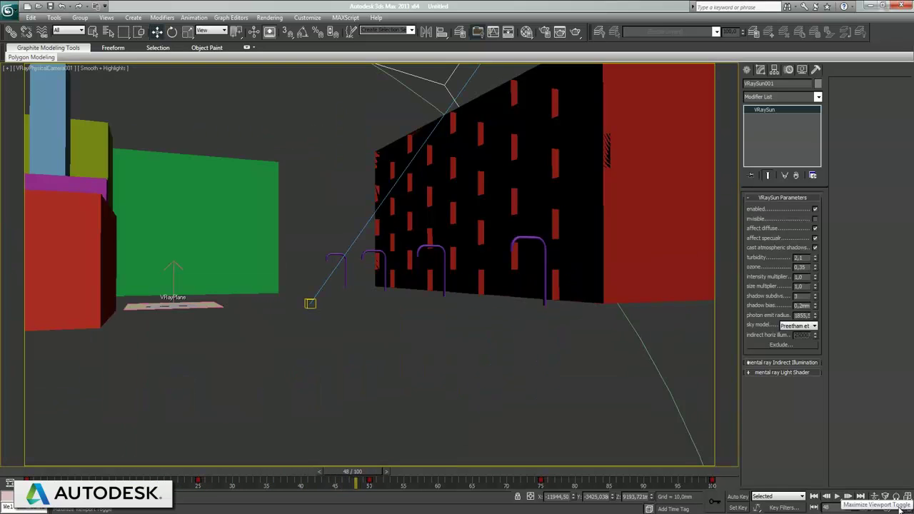
# Step: Play the sun animation through from frame 0, then bring up Rendering > Render Setup
pyautogui.click(814, 498)
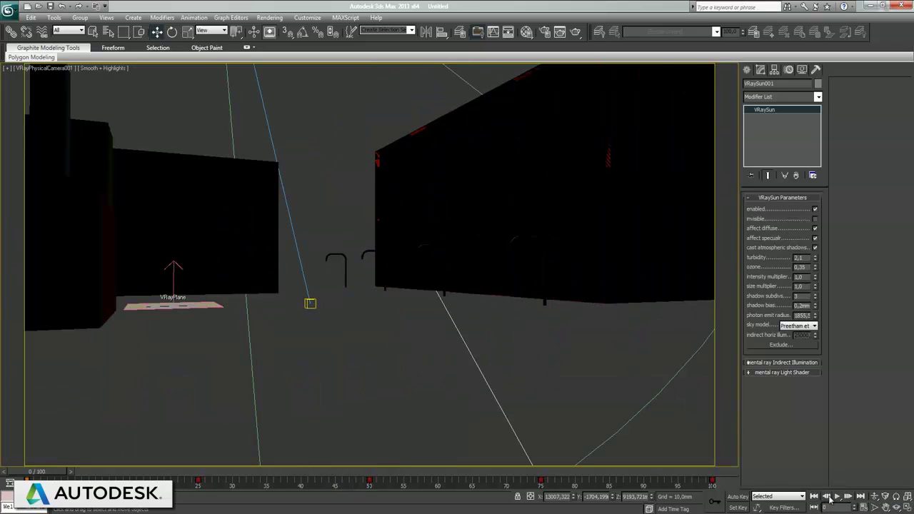
pyautogui.click(837, 497)
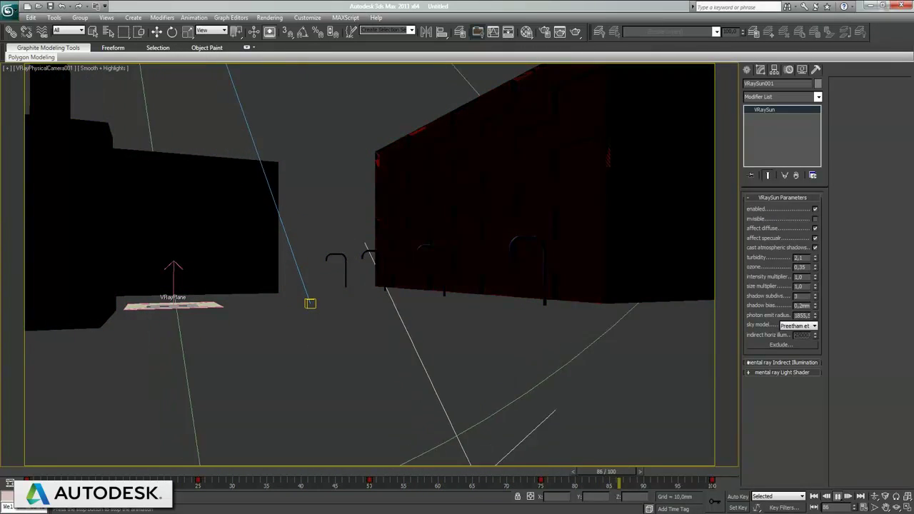
pyautogui.click(840, 498)
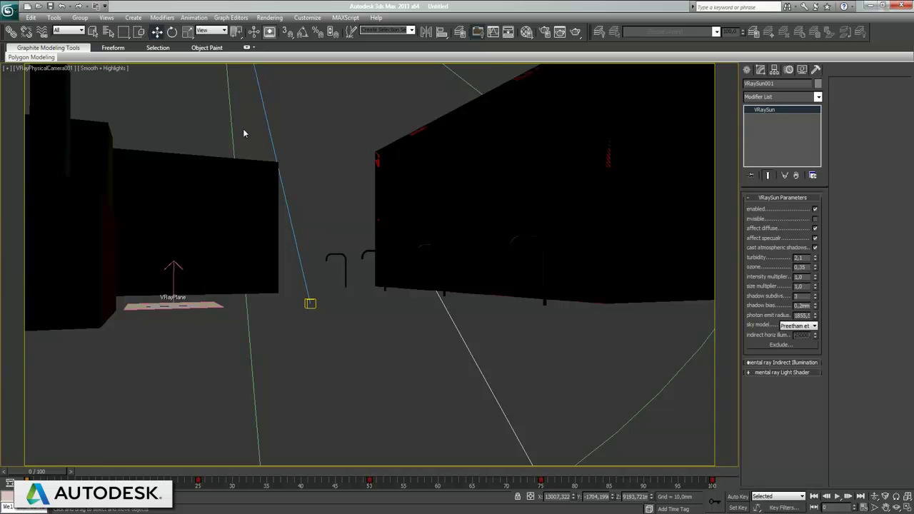
pyautogui.click(270, 17)
pyautogui.click(286, 37)
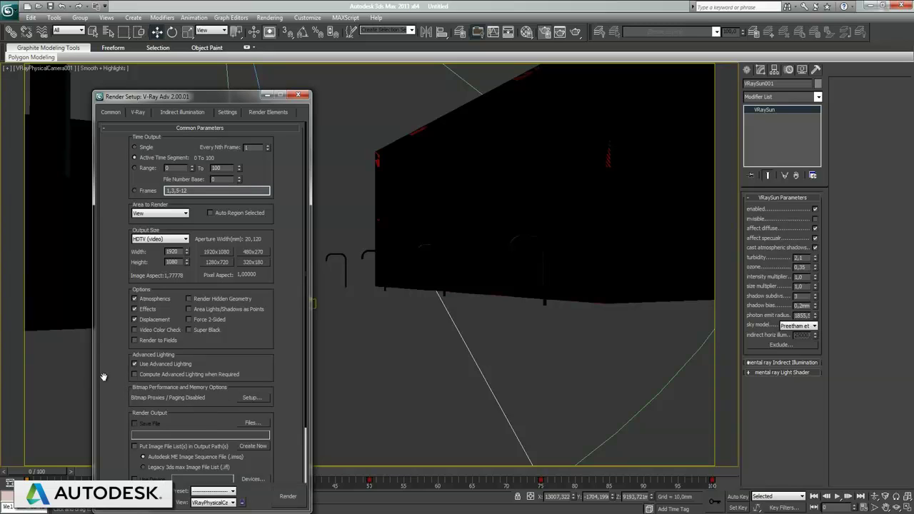
# Step: Set the render output file to vraysun, AVI type, saved in the Desktop folder
pyautogui.scroll(-2, 104, 377)
pyautogui.scroll(-2, 110, 381)
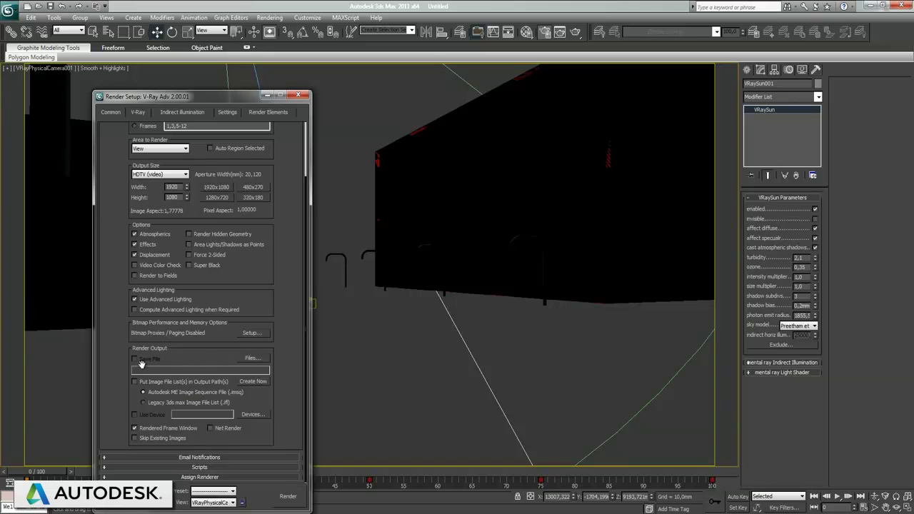
pyautogui.click(248, 363)
pyautogui.click(165, 105)
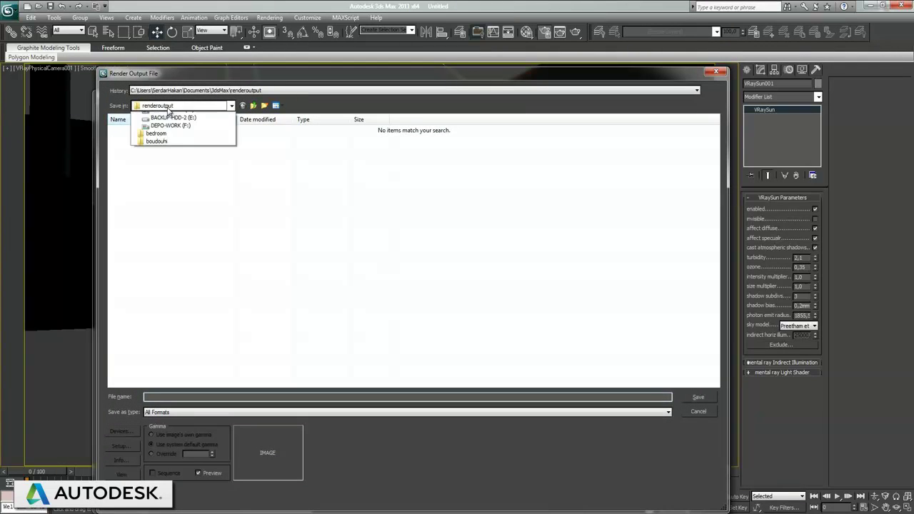
pyautogui.click(153, 116)
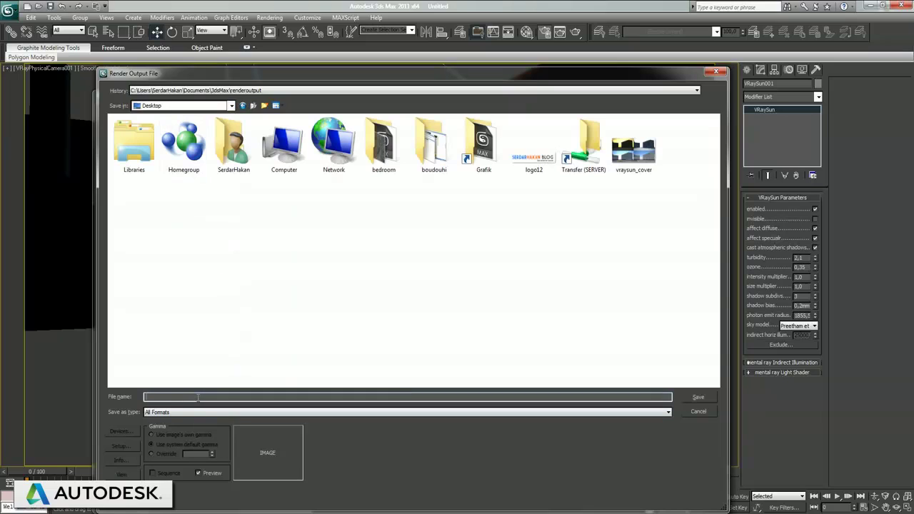
pyautogui.write('vraysun')
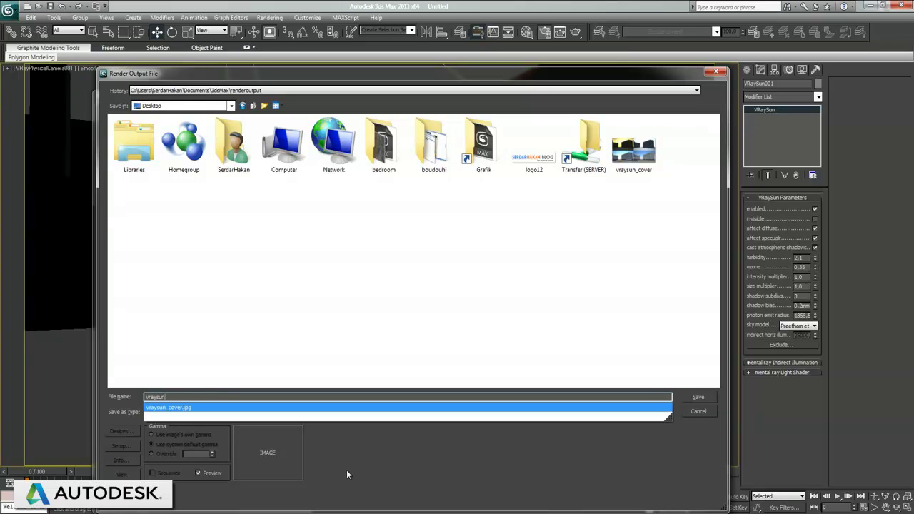
pyautogui.click(136, 402)
pyautogui.click(160, 419)
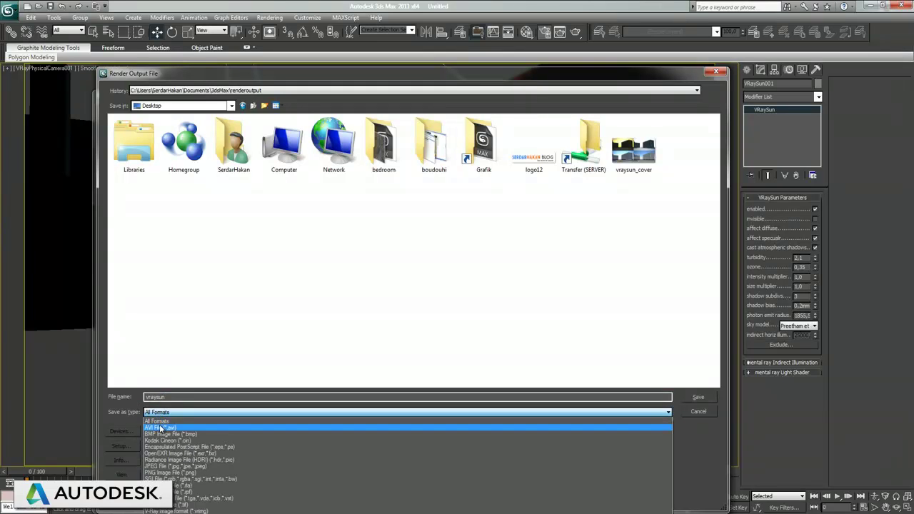
pyautogui.click(160, 429)
pyautogui.click(706, 398)
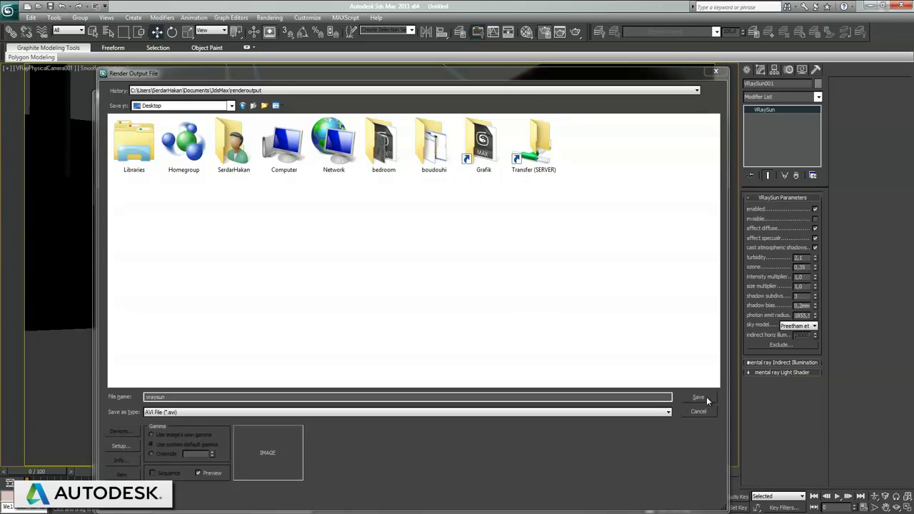
pyautogui.click(411, 343)
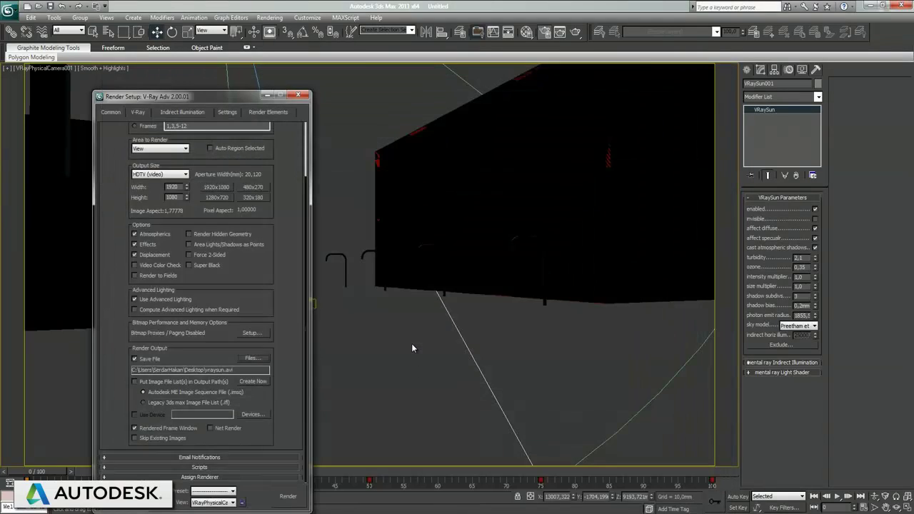